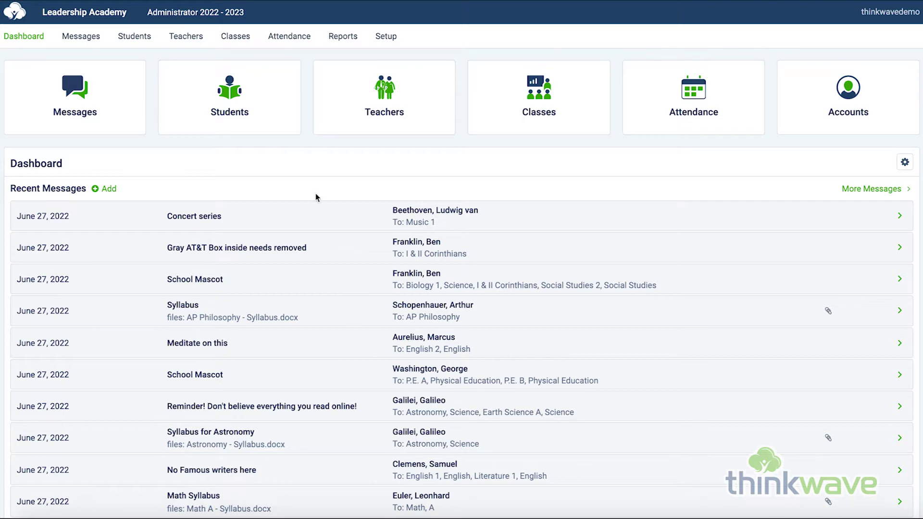
Create a new custom report and set its title to Demo.
{"action": "left_click", "coordinate": [339, 44]}
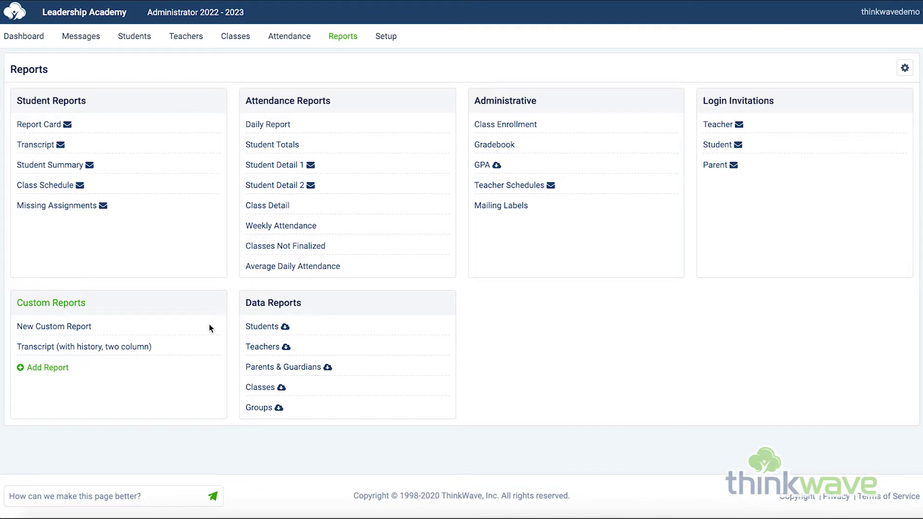
{"action": "left_click", "coordinate": [34, 372]}
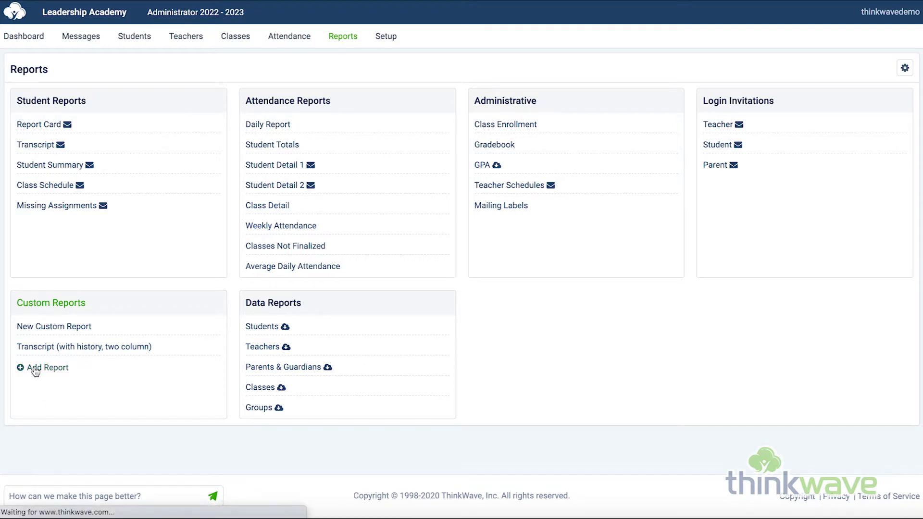
{"action": "scroll", "coordinate": [147, 283], "scroll_direction": "down", "scroll_amount": 2}
{"action": "scroll", "coordinate": [155, 182], "scroll_direction": "up", "scroll_amount": 2}
{"action": "left_click", "coordinate": [210, 71]}
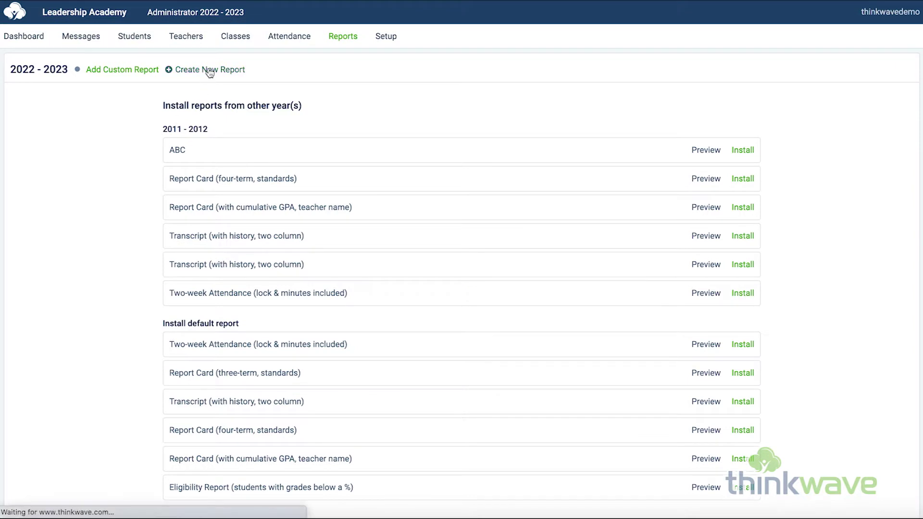
{"action": "left_click", "coordinate": [353, 113]}
{"action": "left_click_drag", "start_coordinate": [353, 112], "coordinate": [214, 111]}
{"action": "type", "text": "Demo"}
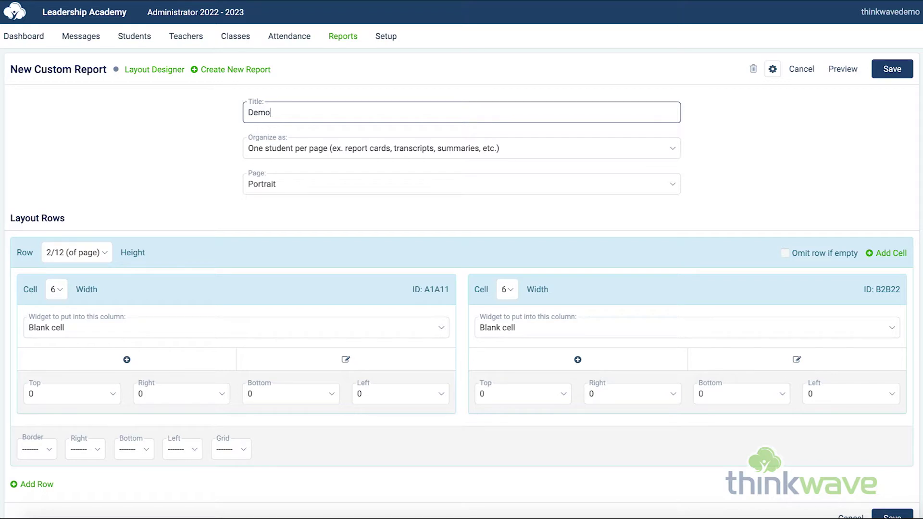
Set the layout row's height to 12/12 of the page and the first cell's width to 12.
{"action": "left_click", "coordinate": [104, 252]}
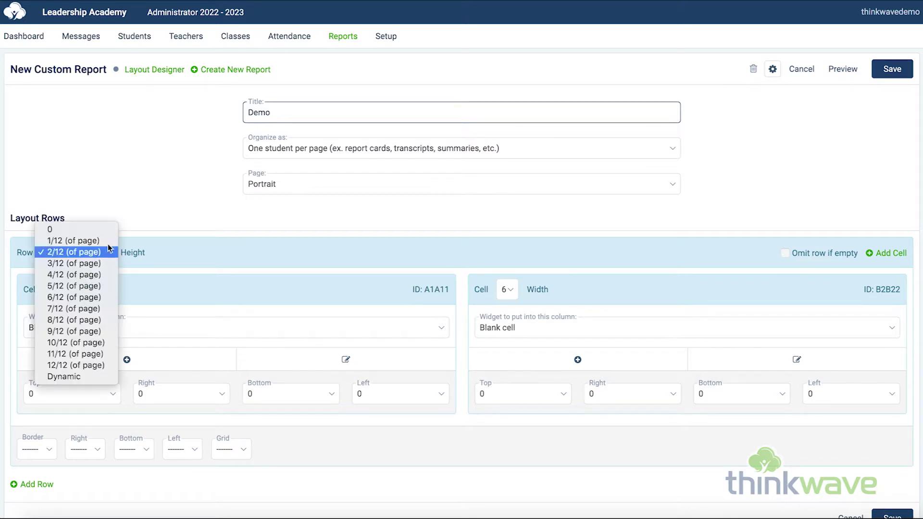
{"action": "left_click", "coordinate": [95, 365]}
{"action": "left_click", "coordinate": [62, 290]}
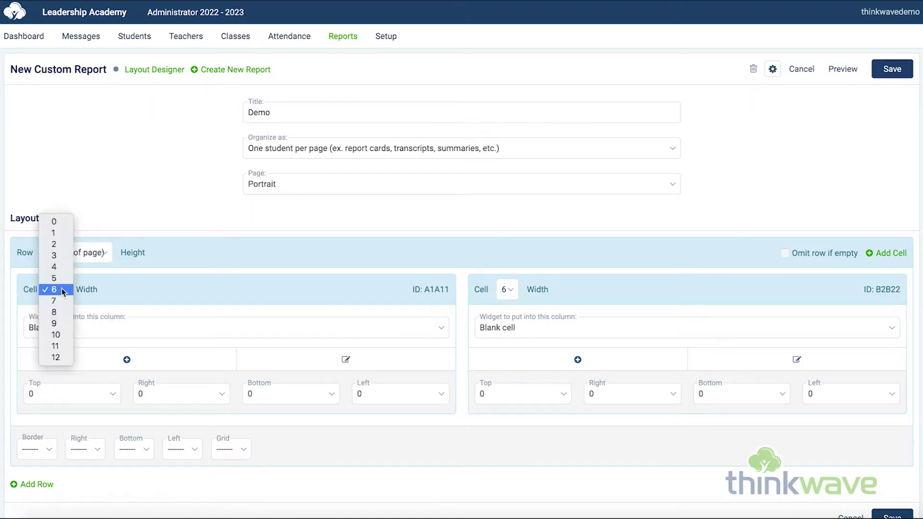
{"action": "left_click", "coordinate": [55, 357]}
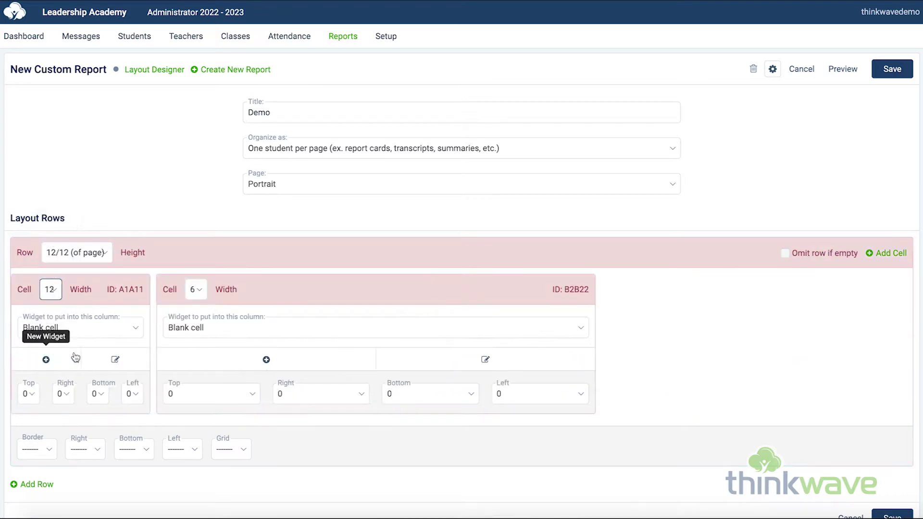
Delete the second cell of the layout row by setting its width to 0, and save the report.
{"action": "left_click", "coordinate": [205, 291]}
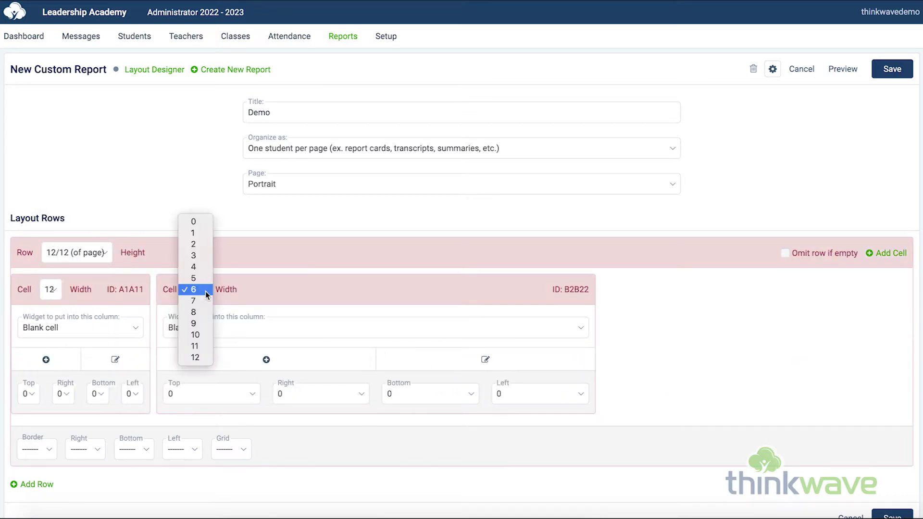
{"action": "left_click", "coordinate": [205, 222]}
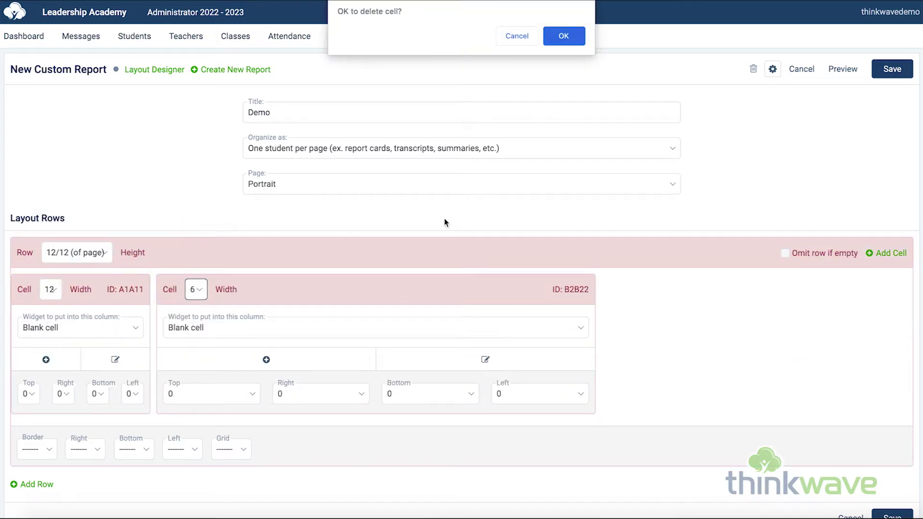
{"action": "left_click", "coordinate": [558, 39]}
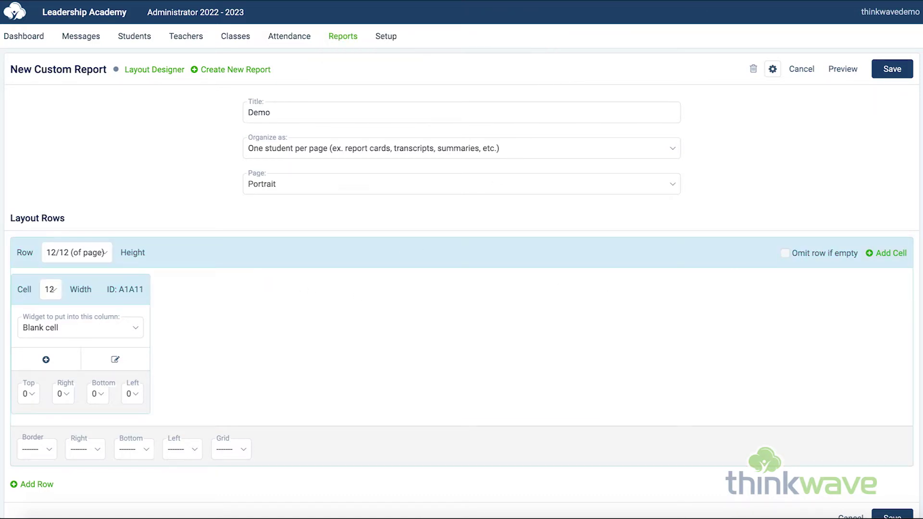
{"action": "left_click", "coordinate": [888, 73]}
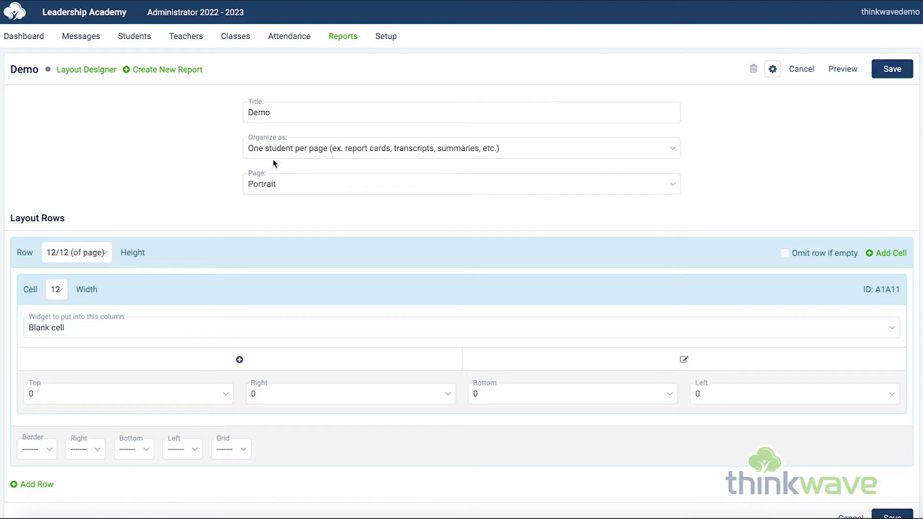
Add a Table widget named Class Grades to the Demo report and save it.
{"action": "left_click", "coordinate": [100, 70]}
{"action": "left_click", "coordinate": [99, 148]}
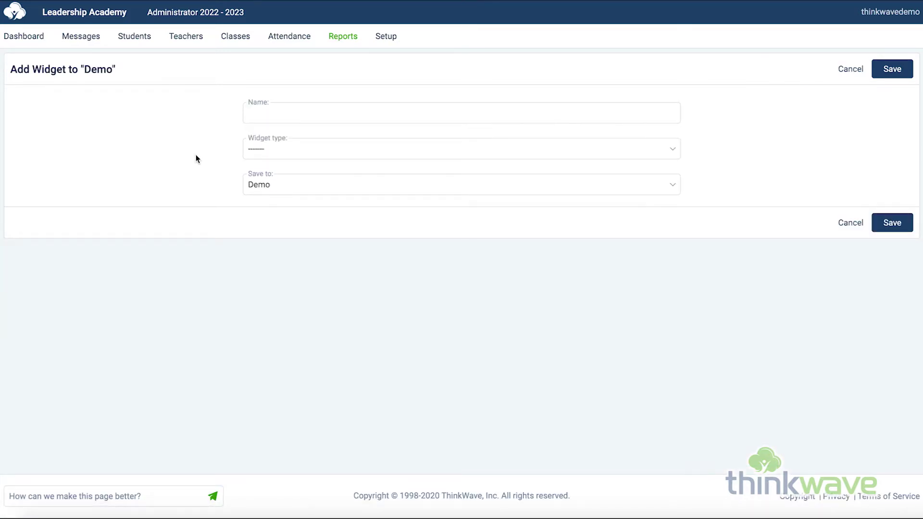
{"action": "left_click", "coordinate": [304, 106]}
{"action": "type", "text": "Class Grades"}
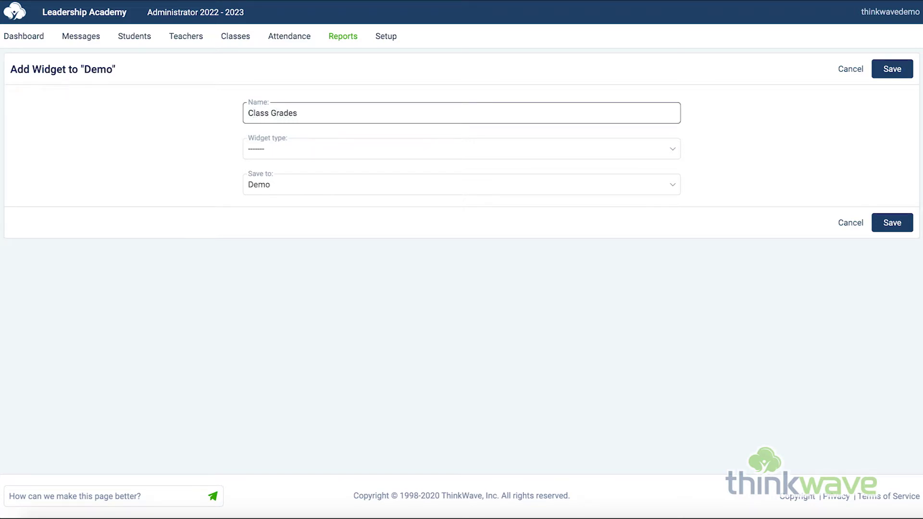
{"action": "left_click", "coordinate": [319, 149]}
{"action": "left_click", "coordinate": [318, 160]}
{"action": "left_click", "coordinate": [893, 72]}
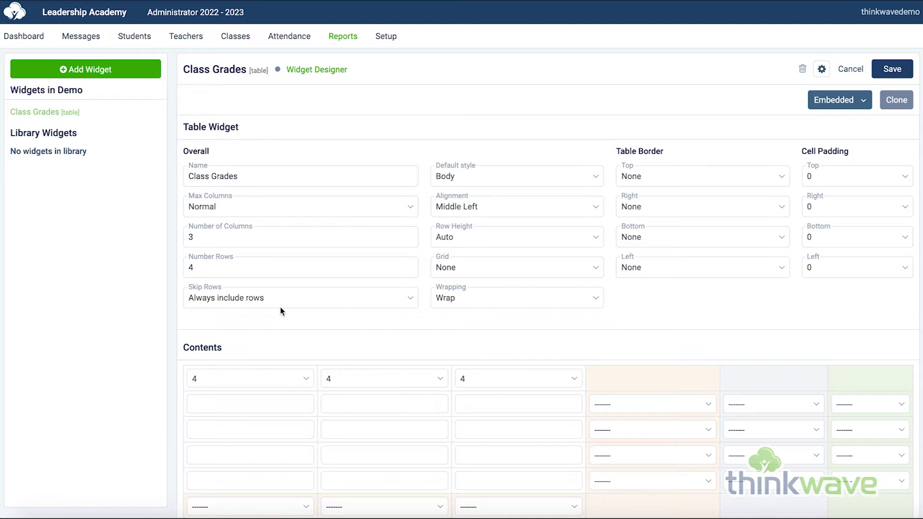
Copy the {{class}} merge function from the reference list into the first content cell of the Class Grades table.
{"action": "scroll", "coordinate": [282, 311], "scroll_direction": "down", "scroll_amount": 5}
{"action": "scroll", "coordinate": [282, 311], "scroll_direction": "down", "scroll_amount": 1}
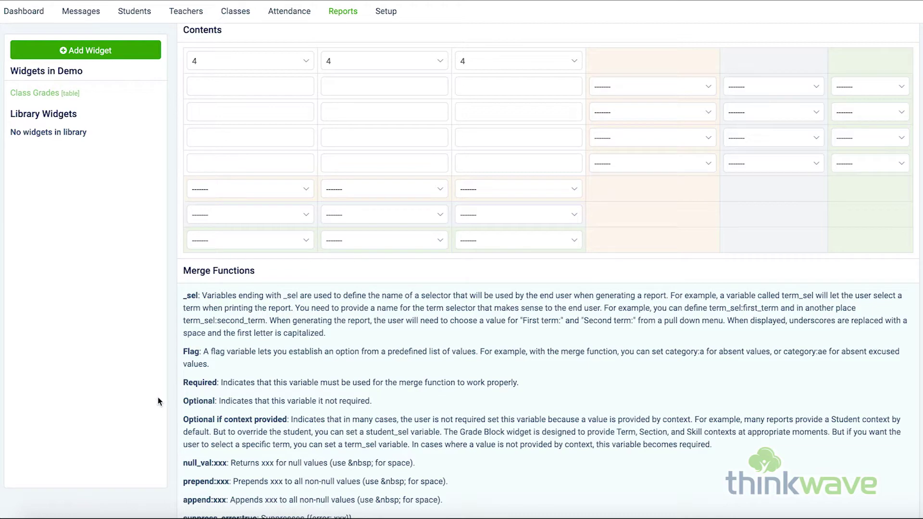
{"action": "scroll", "coordinate": [265, 397], "scroll_direction": "down", "scroll_amount": 9}
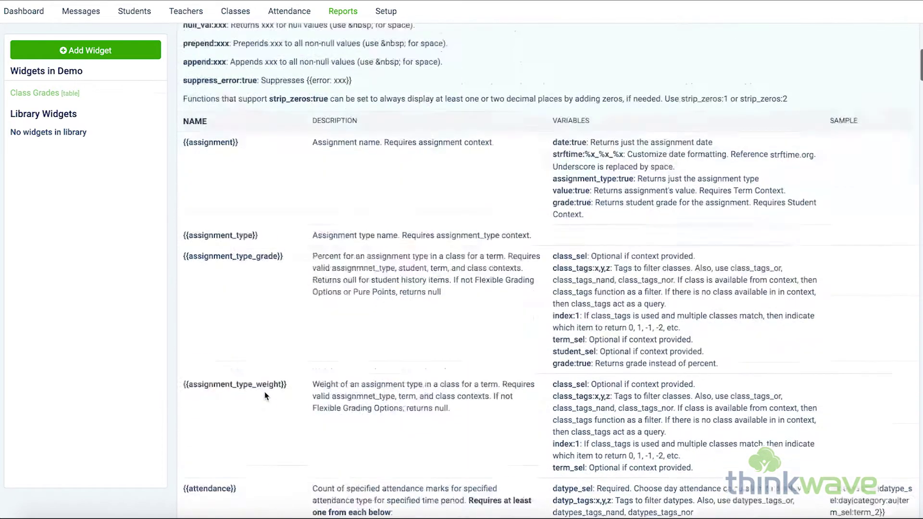
{"action": "scroll", "coordinate": [217, 396], "scroll_direction": "down", "scroll_amount": 2}
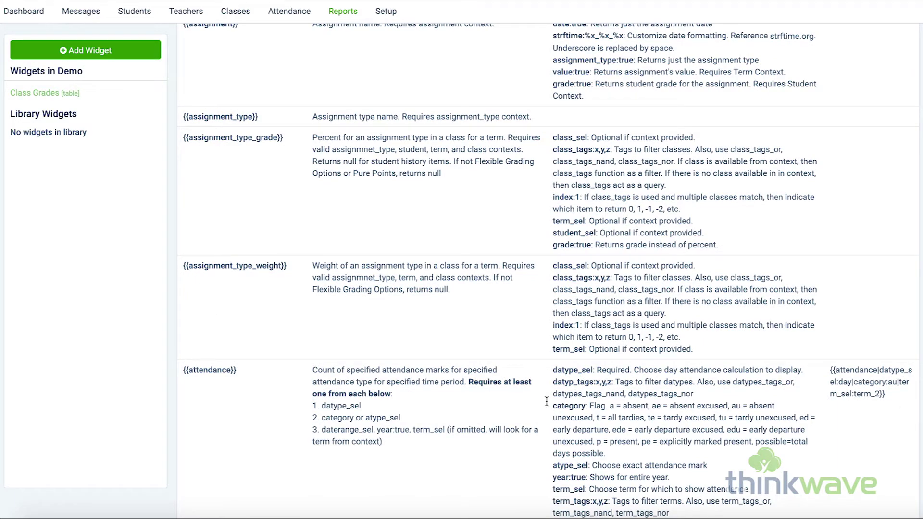
{"action": "scroll", "coordinate": [425, 390], "scroll_direction": "down", "scroll_amount": 15}
{"action": "scroll", "coordinate": [426, 393], "scroll_direction": "up", "scroll_amount": 2}
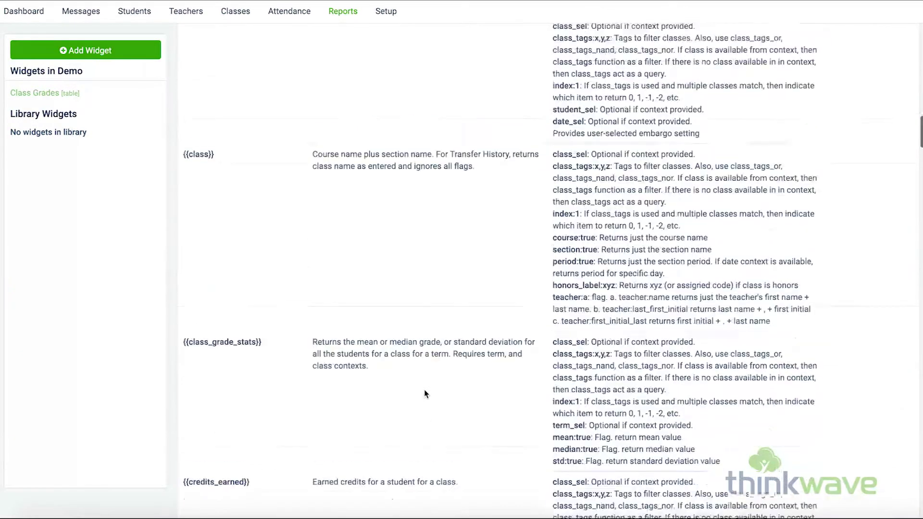
{"action": "left_click_drag", "start_coordinate": [217, 193], "coordinate": [183, 190]}
{"action": "key", "text": "super+c"}
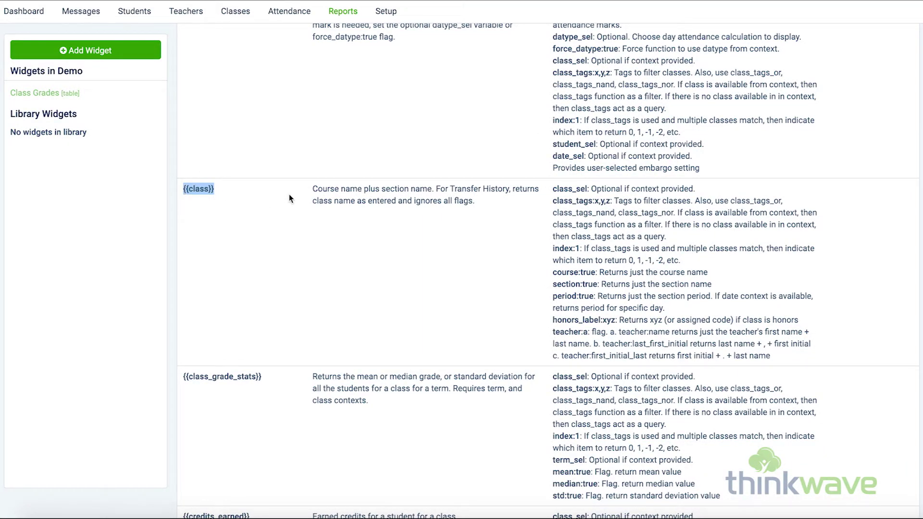
{"action": "scroll", "coordinate": [290, 198], "scroll_direction": "up", "scroll_amount": 20}
{"action": "left_click", "coordinate": [221, 406]}
{"action": "key", "text": "super+v"}
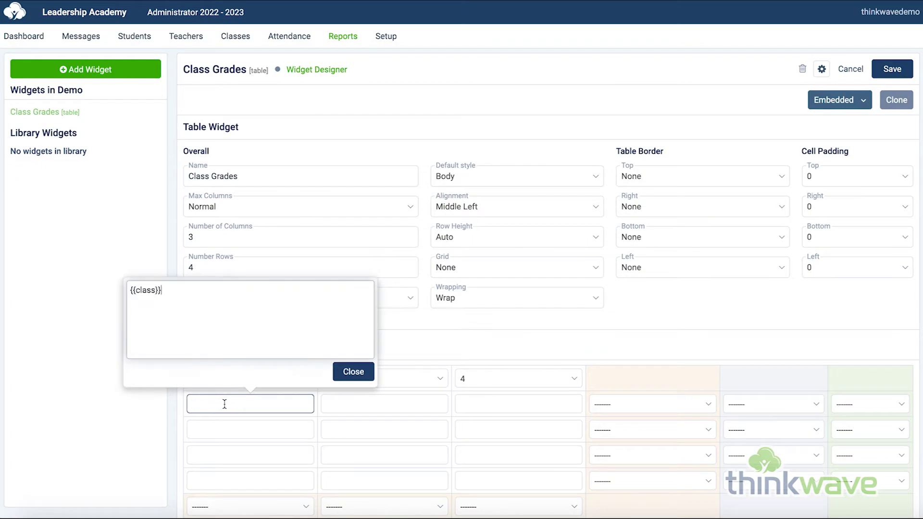
{"action": "left_click", "coordinate": [353, 372]}
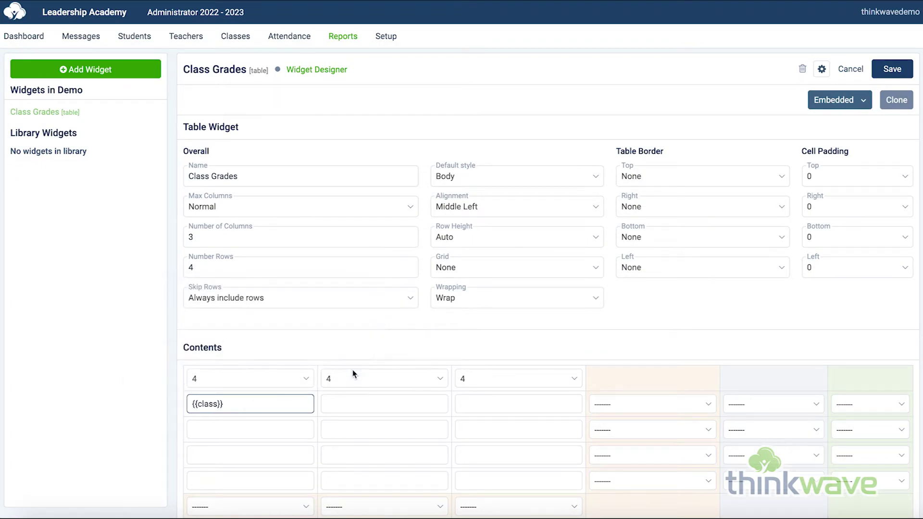
Put the merge functions {{final_grade}} and {{credits_earned}} into the second and third cells of the table's first row.
{"action": "scroll", "coordinate": [353, 371], "scroll_direction": "down", "scroll_amount": 20}
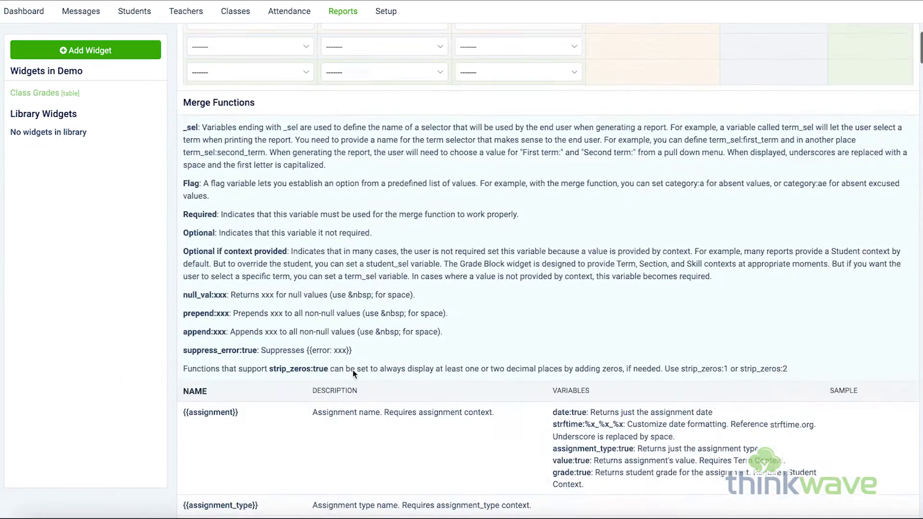
{"action": "scroll", "coordinate": [353, 370], "scroll_direction": "down", "scroll_amount": 10}
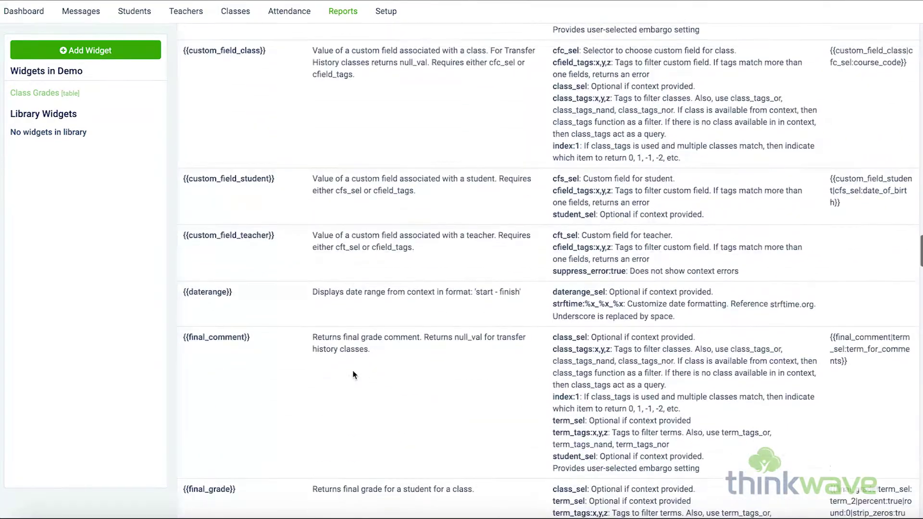
{"action": "left_click_drag", "start_coordinate": [238, 343], "coordinate": [184, 342]}
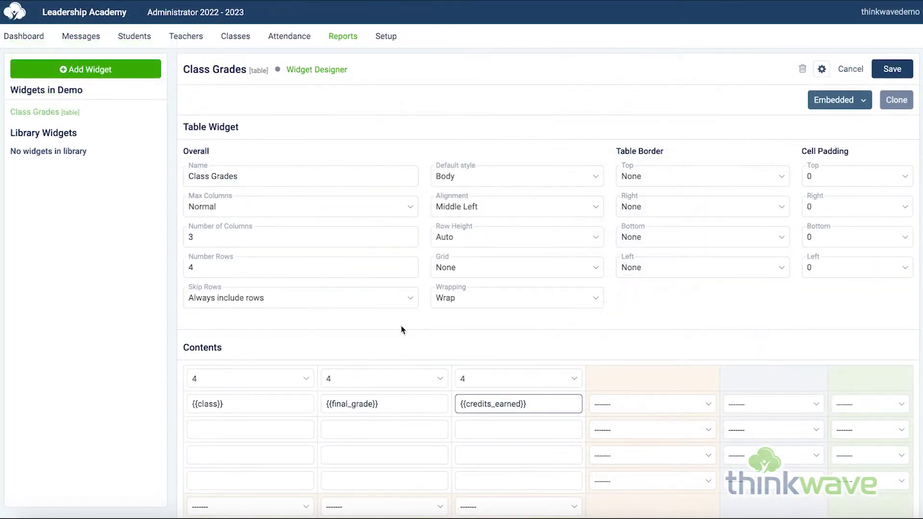
Set the Class Grades table's number of rows to 1 and save the widget.
{"action": "left_click", "coordinate": [213, 268]}
{"action": "key", "text": "BackSpace"}
{"action": "type", "text": "1"}
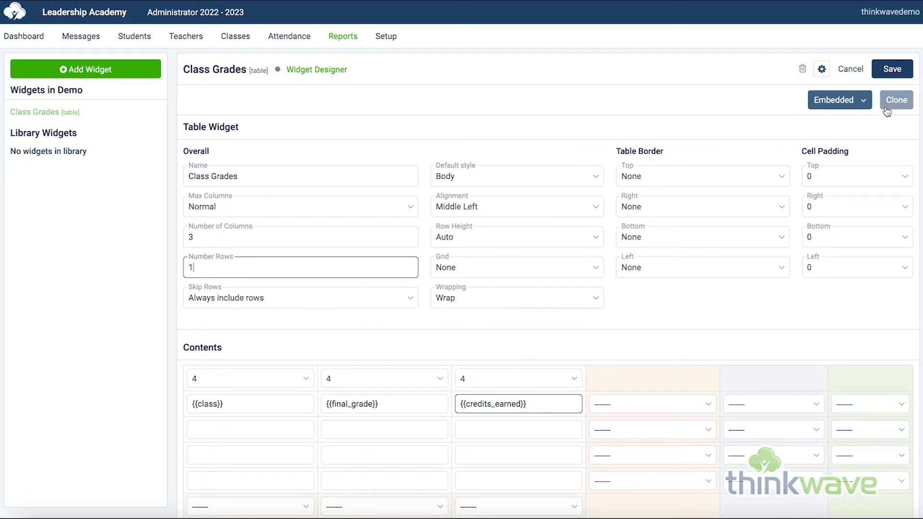
{"action": "left_click", "coordinate": [893, 70]}
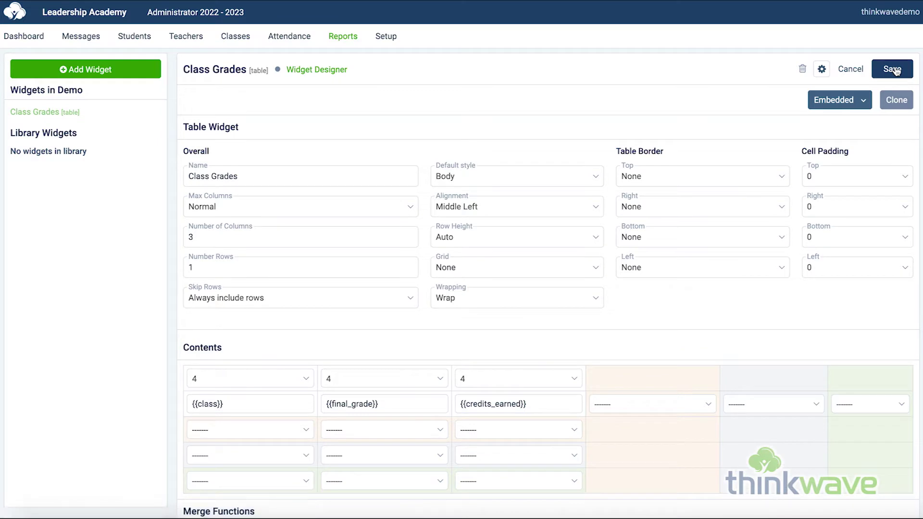
Add a widget named Class Cycler of type Class cycler (each class in a term) to the Demo report and save it.
{"action": "left_click", "coordinate": [101, 73]}
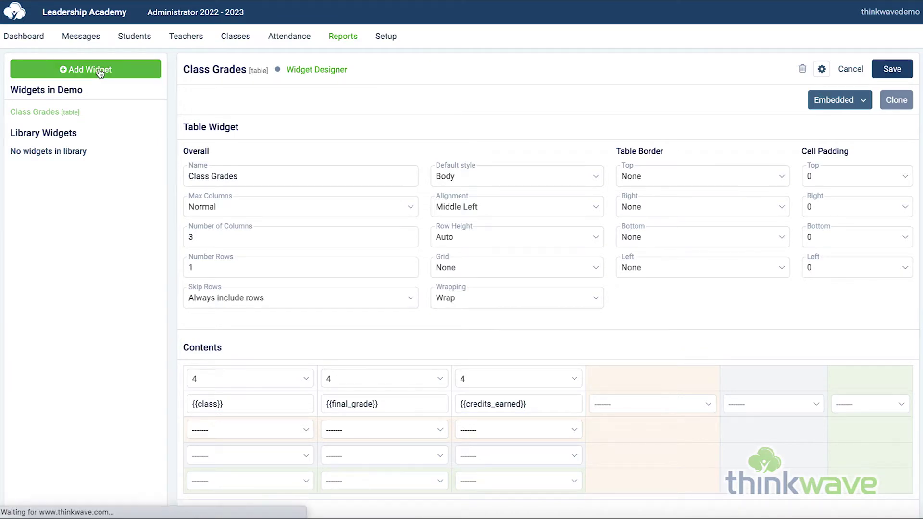
{"action": "left_click", "coordinate": [390, 118]}
{"action": "type", "text": "Cla"}
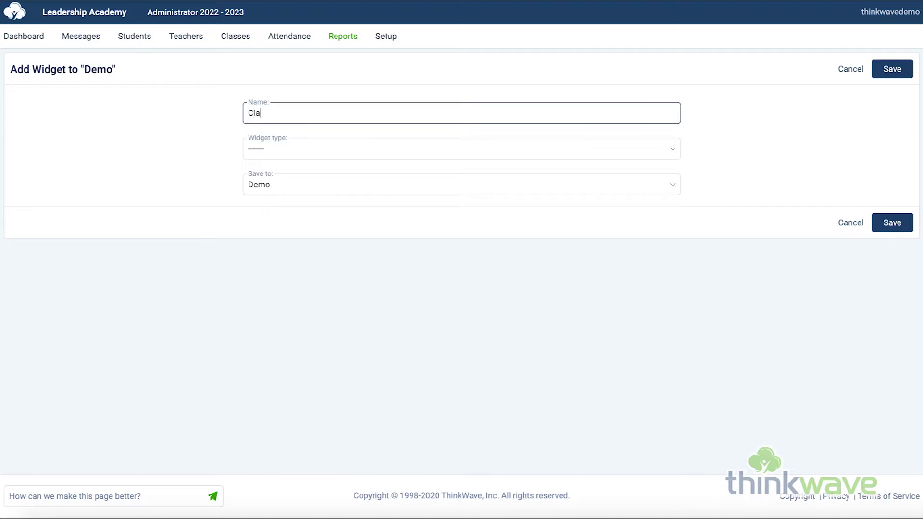
{"action": "type", "text": "ss Cycler"}
{"action": "left_click", "coordinate": [335, 153]}
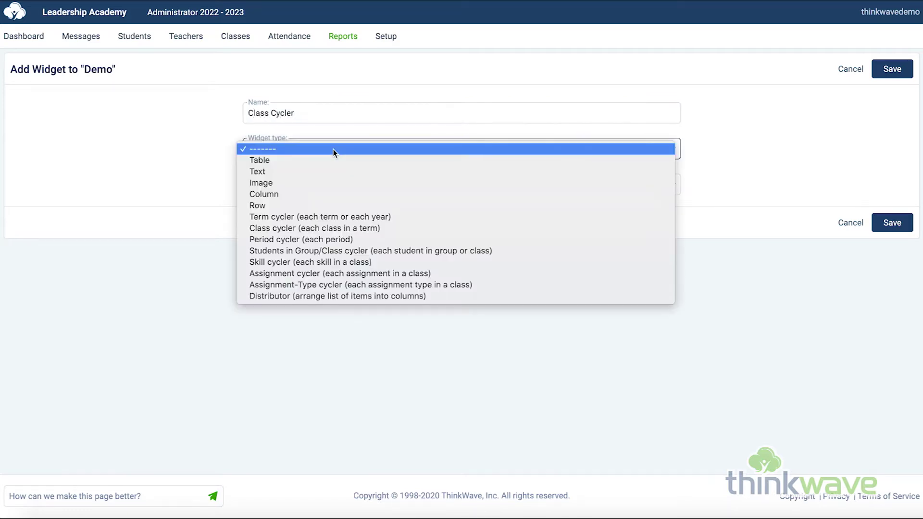
{"action": "left_click", "coordinate": [342, 229]}
{"action": "left_click", "coordinate": [891, 71]}
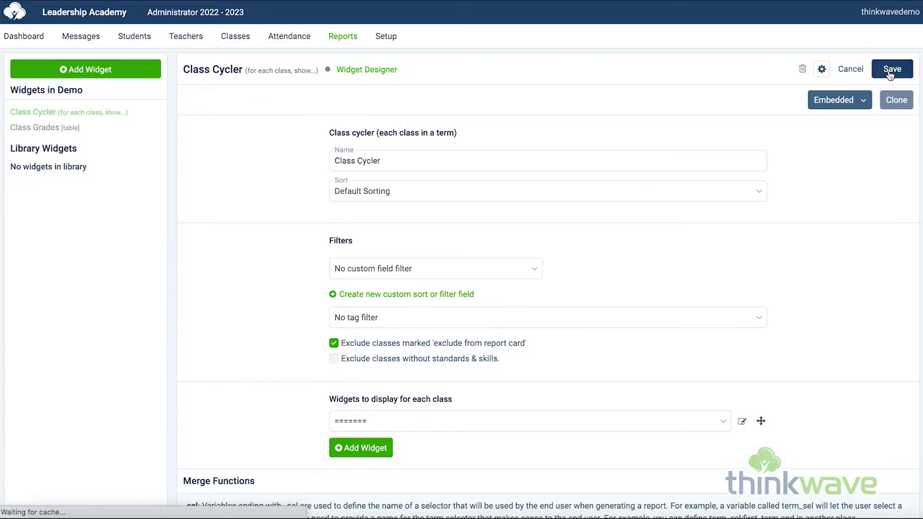
Choose the Class Grades table as the widget displayed for each class in Class Cycler, and save.
{"action": "left_click", "coordinate": [584, 428]}
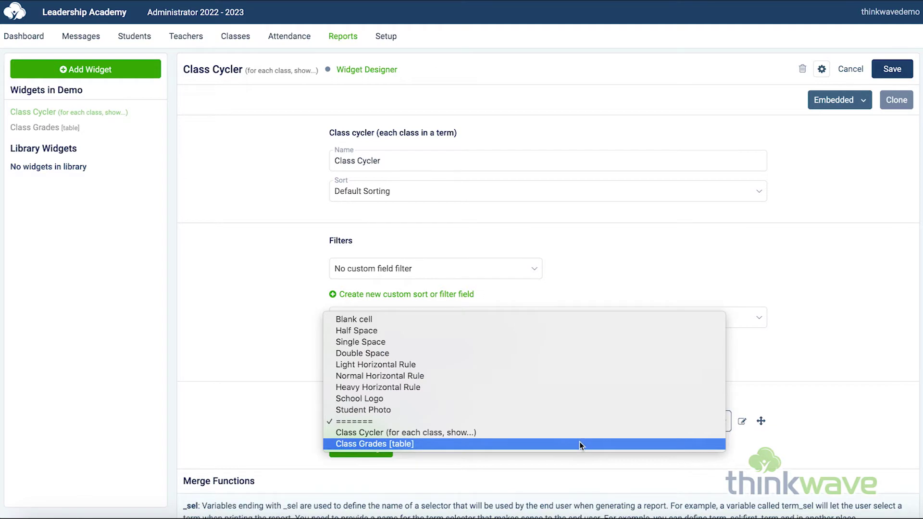
{"action": "left_click", "coordinate": [579, 444]}
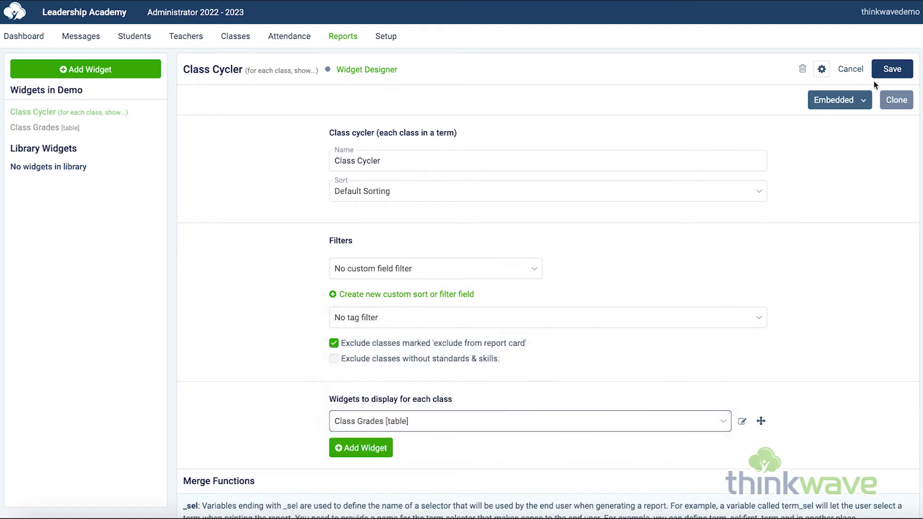
{"action": "left_click", "coordinate": [886, 72]}
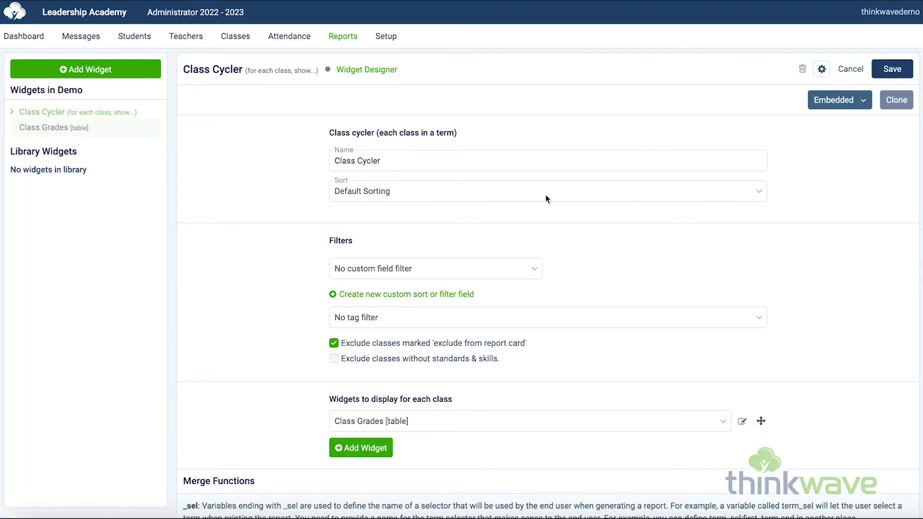
Add a widget named Term Grades Header of type Table to the Demo report and save it.
{"action": "left_click", "coordinate": [97, 72]}
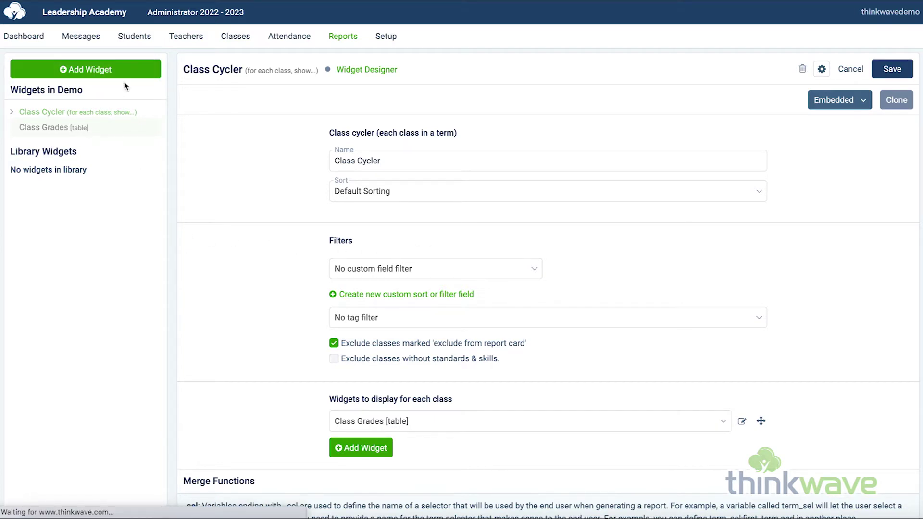
{"action": "left_click", "coordinate": [373, 116]}
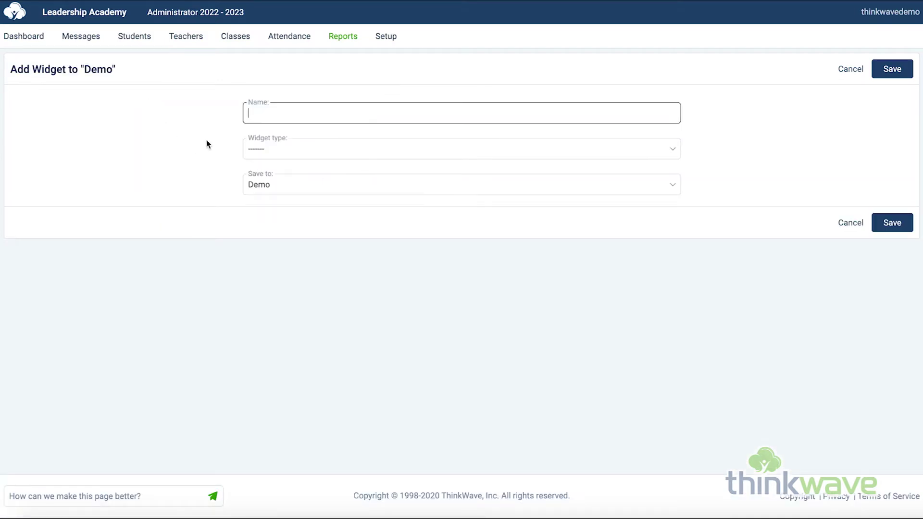
{"action": "type", "text": "Term Grades Header"}
{"action": "left_click", "coordinate": [383, 149]}
{"action": "left_click", "coordinate": [379, 162]}
{"action": "left_click", "coordinate": [887, 76]}
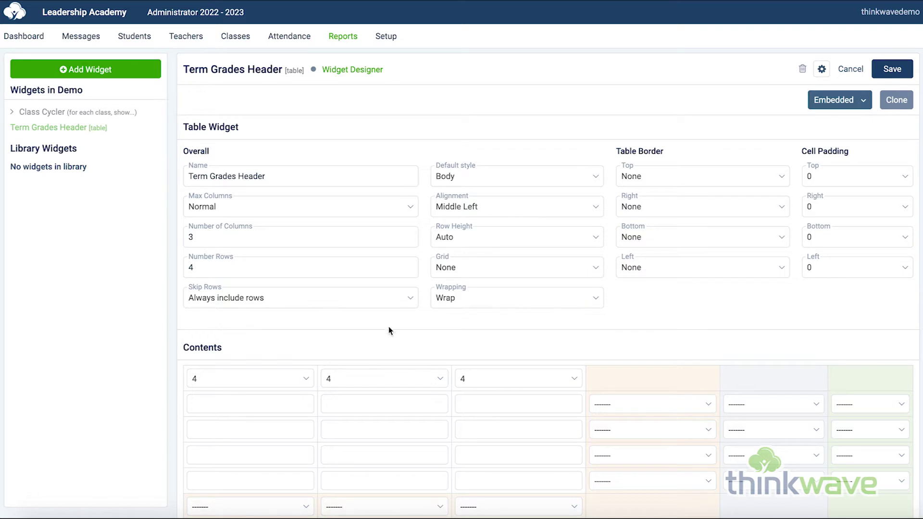
Fill the table's first row with the merge function {{term}}, Grades and Credits.
{"action": "scroll", "coordinate": [177, 380], "scroll_direction": "down", "scroll_amount": 15}
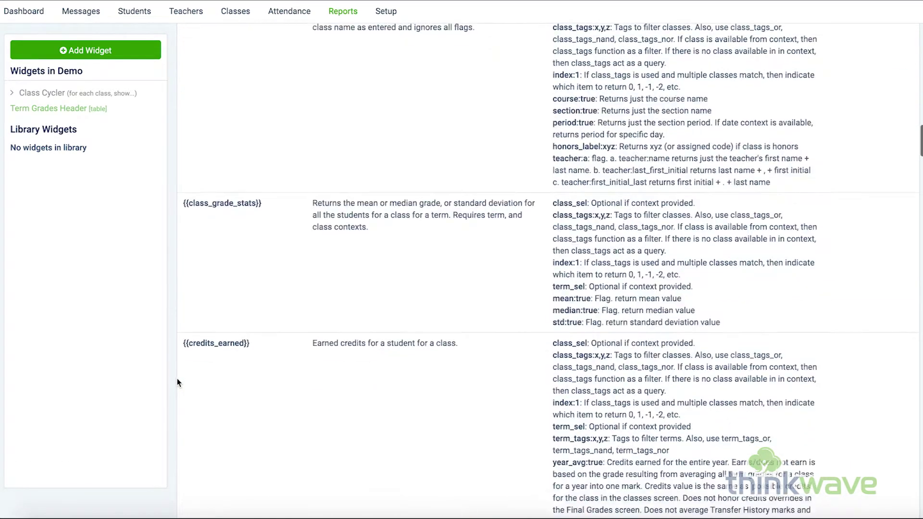
{"action": "scroll", "coordinate": [178, 383], "scroll_direction": "down", "scroll_amount": 20}
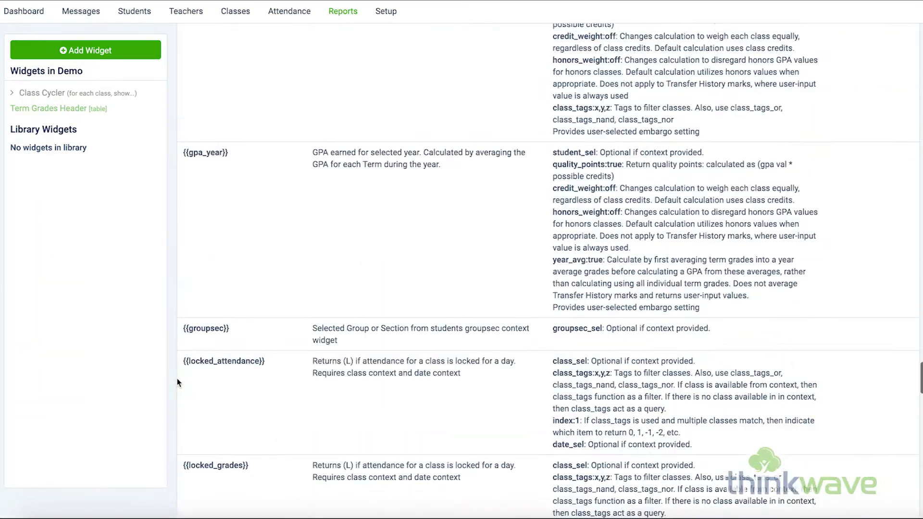
{"action": "scroll", "coordinate": [177, 383], "scroll_direction": "down", "scroll_amount": 10}
{"action": "left_click_drag", "start_coordinate": [202, 297], "coordinate": [182, 300]}
{"action": "key", "text": "ctrl+c"}
{"action": "scroll", "coordinate": [196, 303], "scroll_direction": "up", "scroll_amount": 20}
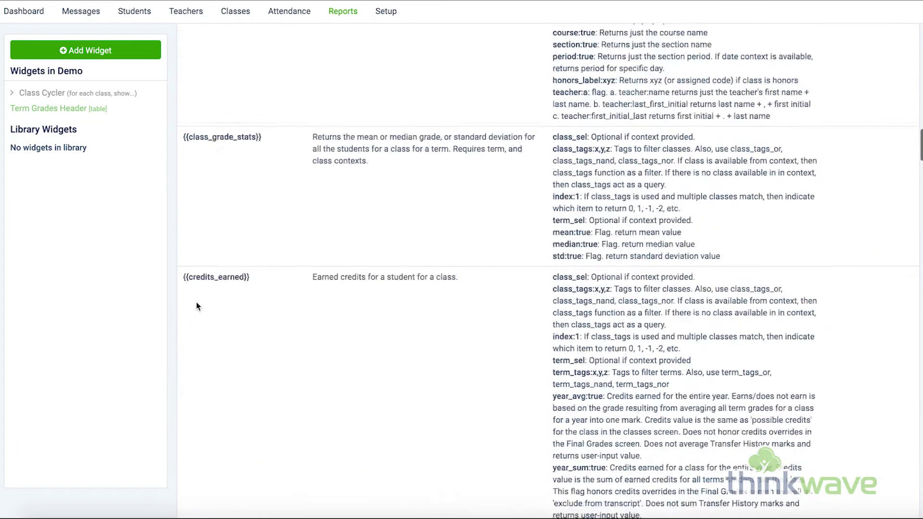
{"action": "left_click", "coordinate": [214, 404]}
{"action": "key", "text": "ctrl+v"}
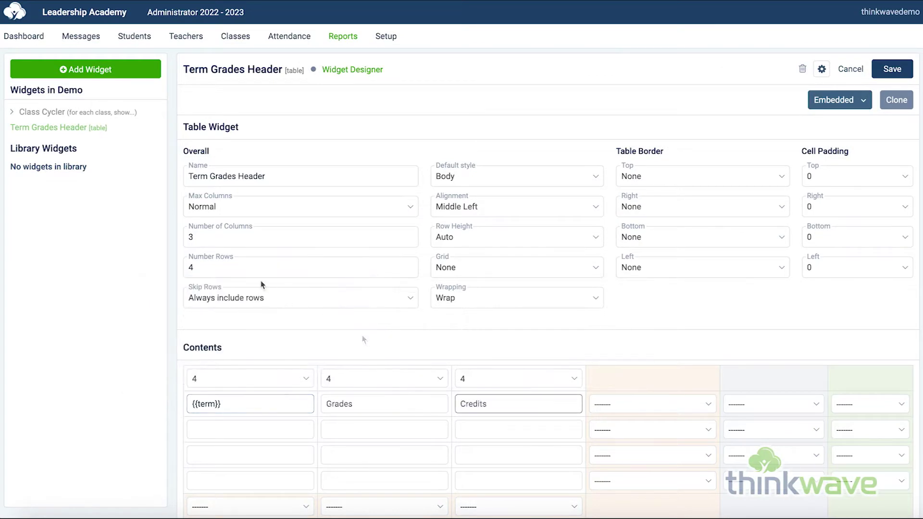
Set the Term Grades Header table's number of rows to 1.
{"action": "left_click", "coordinate": [207, 268]}
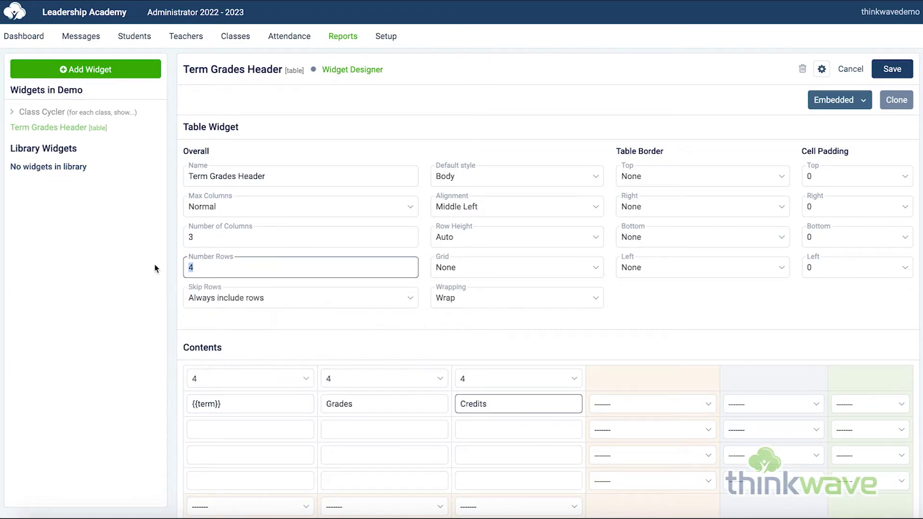
{"action": "key", "text": "BackSpace"}
{"action": "type", "text": "1"}
{"action": "left_click", "coordinate": [804, 134]}
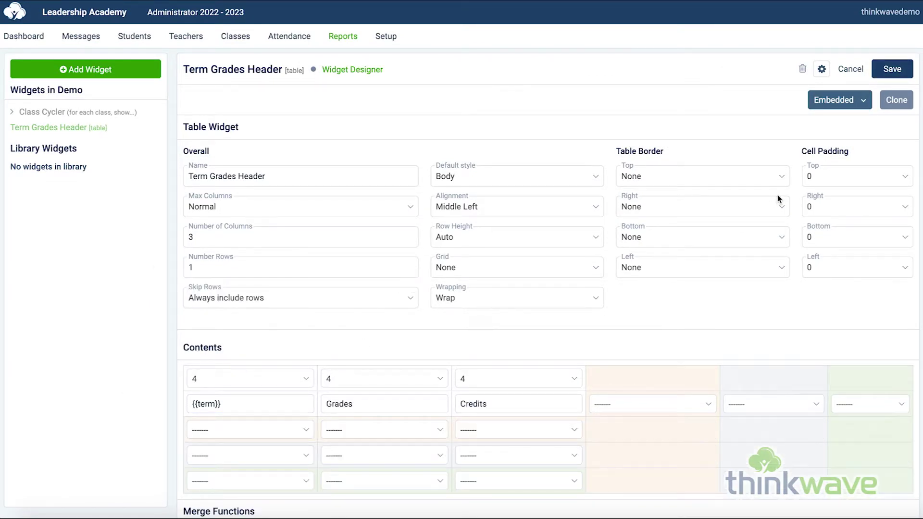
Format the header row with the Body (inverse) style and Medium-dark Shade, and save the widget.
{"action": "left_click", "coordinate": [670, 403]}
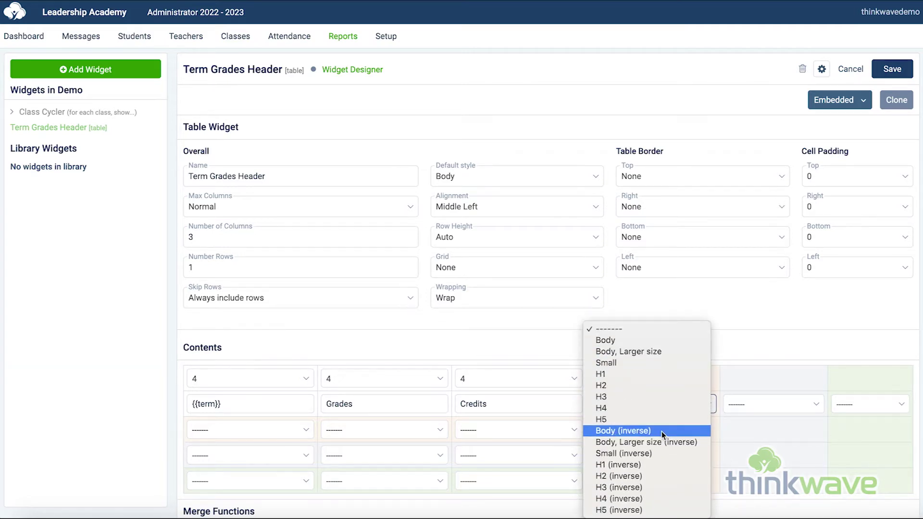
{"action": "left_click", "coordinate": [661, 432]}
{"action": "left_click", "coordinate": [775, 406]}
{"action": "left_click", "coordinate": [778, 449]}
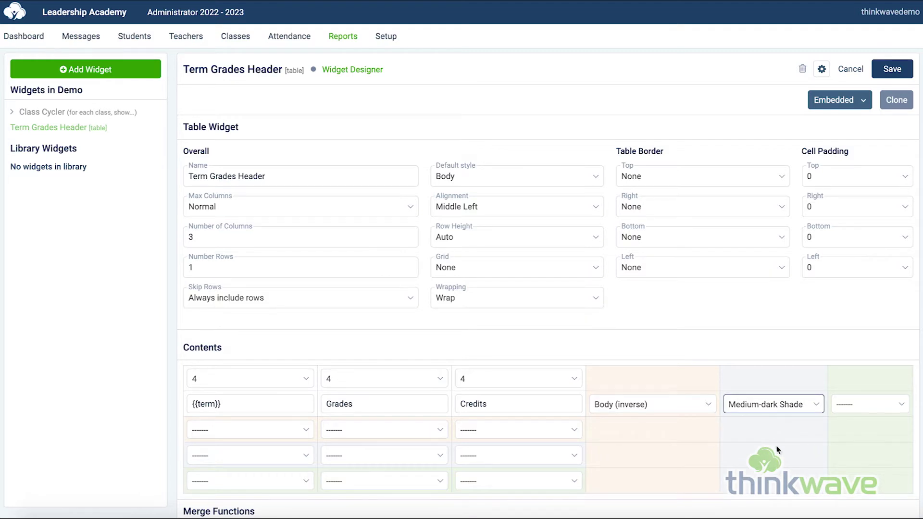
{"action": "left_click", "coordinate": [888, 74]}
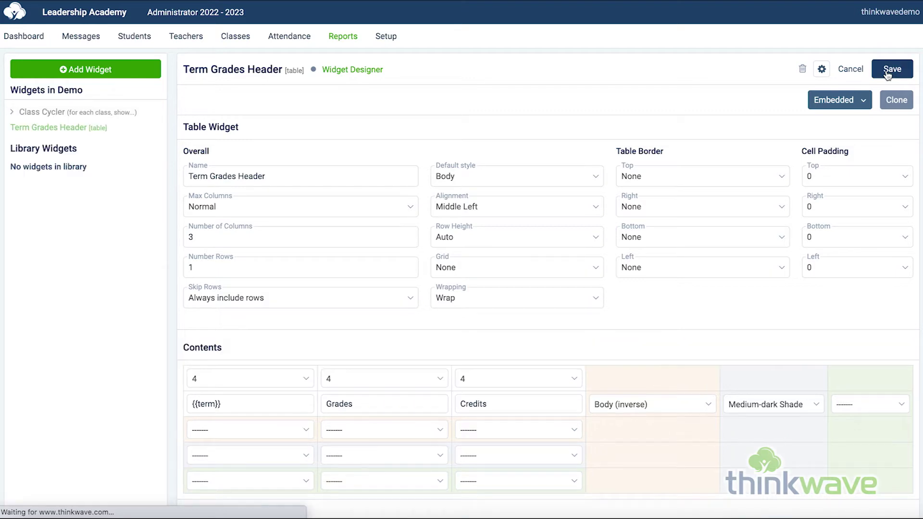
Add a widget named Term Cycler of type Term cycler (each term or each year) to the Demo report and save it.
{"action": "left_click", "coordinate": [77, 70]}
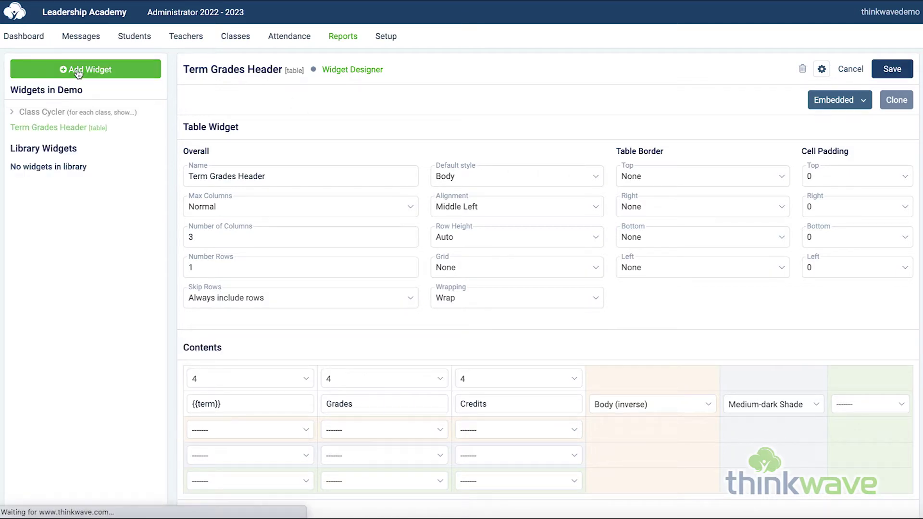
{"action": "left_click", "coordinate": [351, 115]}
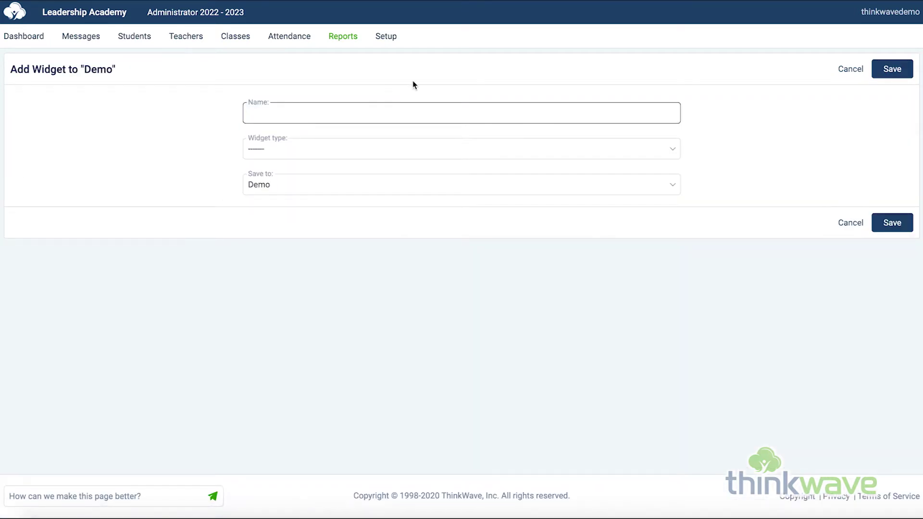
{"action": "type", "text": "Term Cycler"}
{"action": "left_click", "coordinate": [373, 150]}
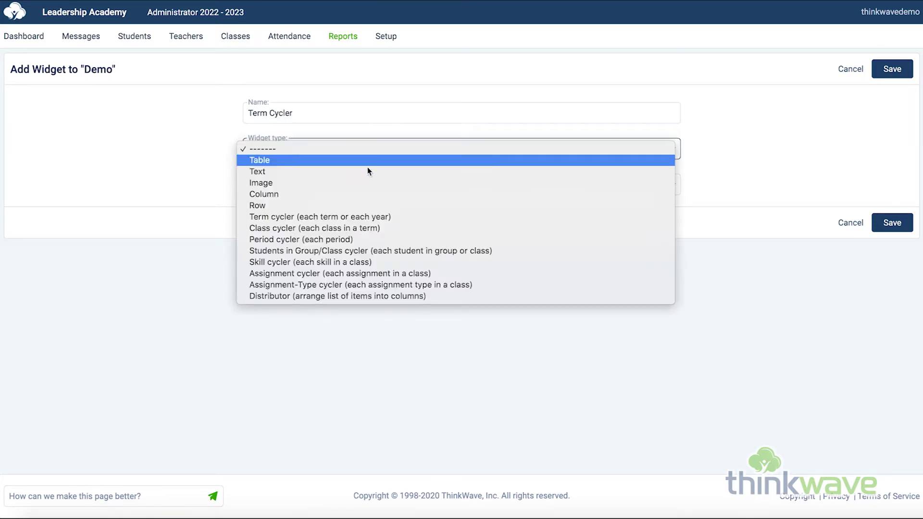
{"action": "left_click", "coordinate": [529, 212]}
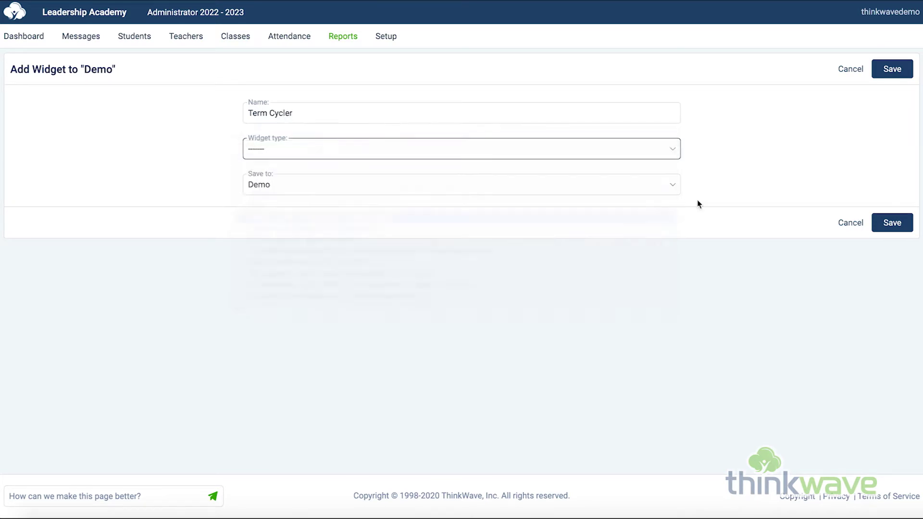
{"action": "left_click", "coordinate": [888, 70]}
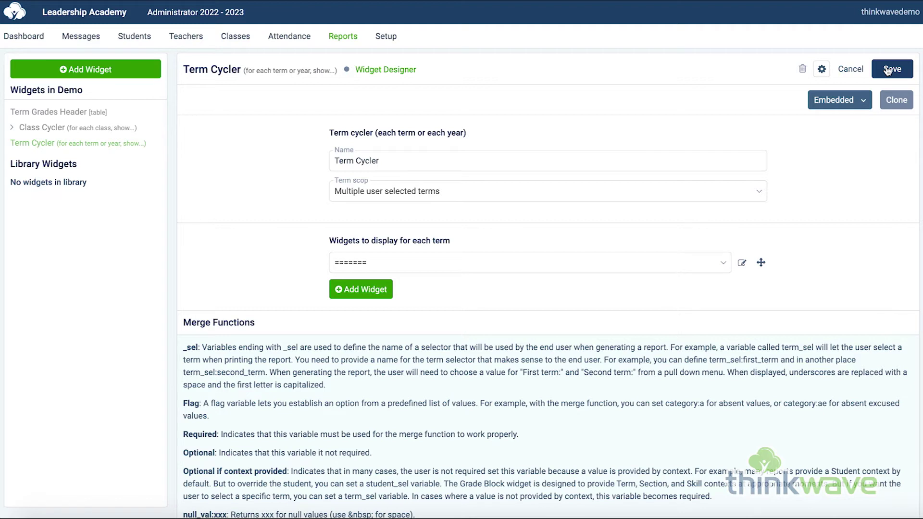
Keep Term Cycler's scope at Multiple user selected terms, display Term Grades Header followed by Class Cycler for each term, and save.
{"action": "left_click", "coordinate": [651, 191]}
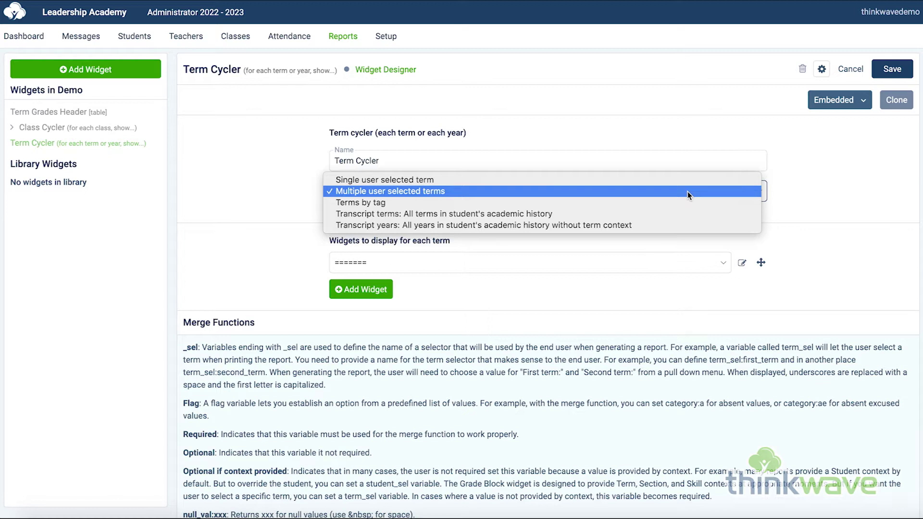
{"action": "left_click", "coordinate": [671, 195]}
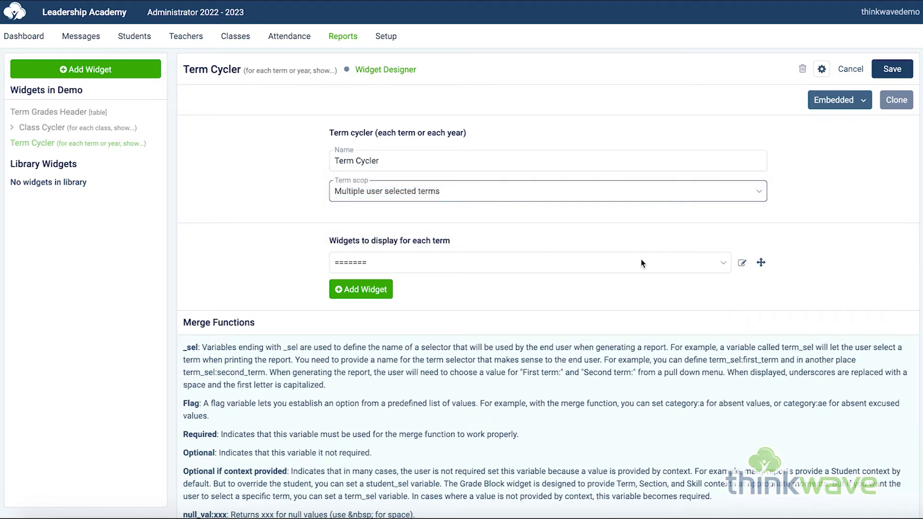
{"action": "left_click", "coordinate": [607, 262]}
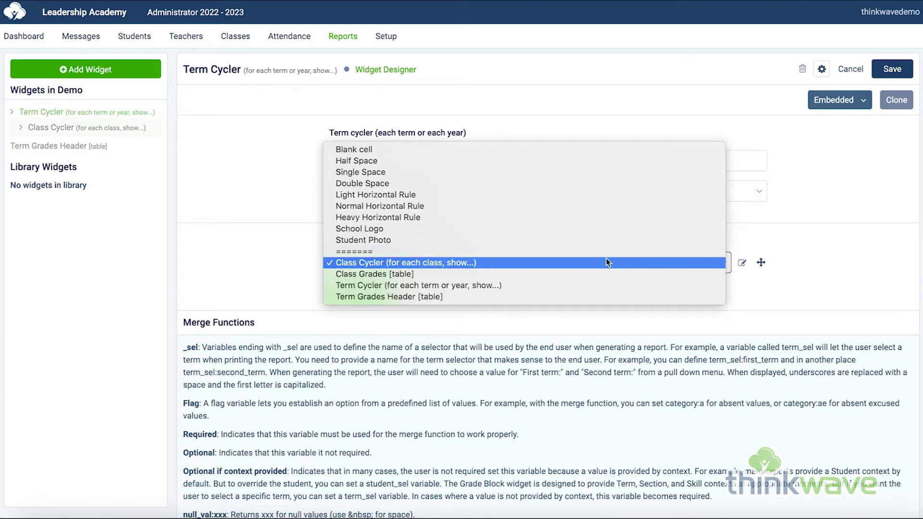
{"action": "left_click", "coordinate": [599, 297]}
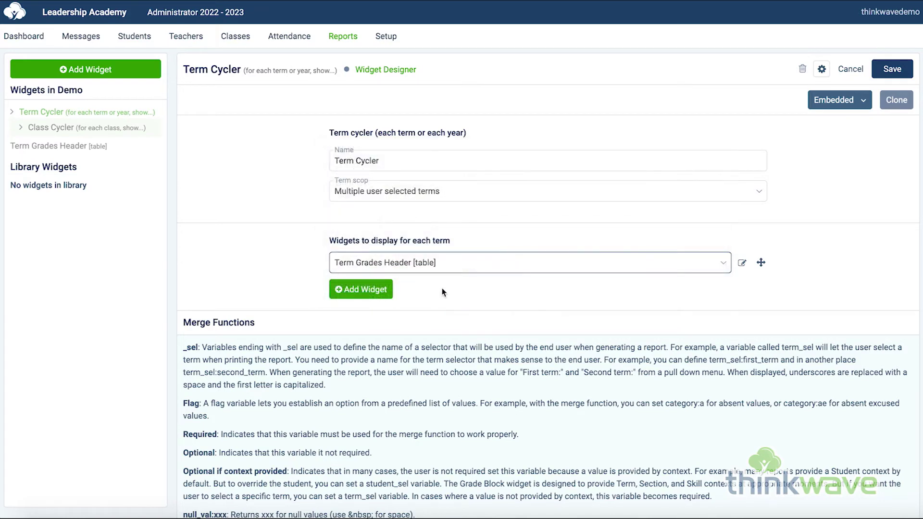
{"action": "left_click", "coordinate": [363, 287]}
{"action": "left_click", "coordinate": [469, 287]}
{"action": "left_click", "coordinate": [487, 298]}
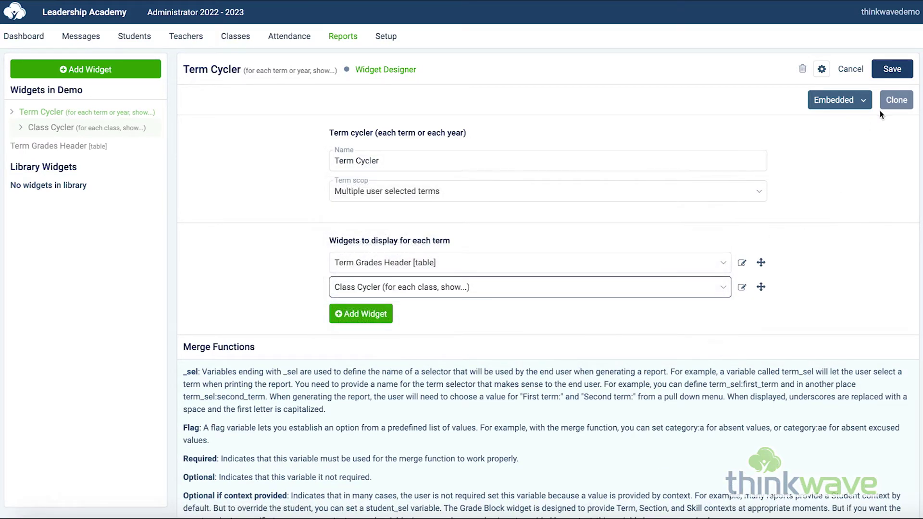
{"action": "left_click", "coordinate": [907, 73]}
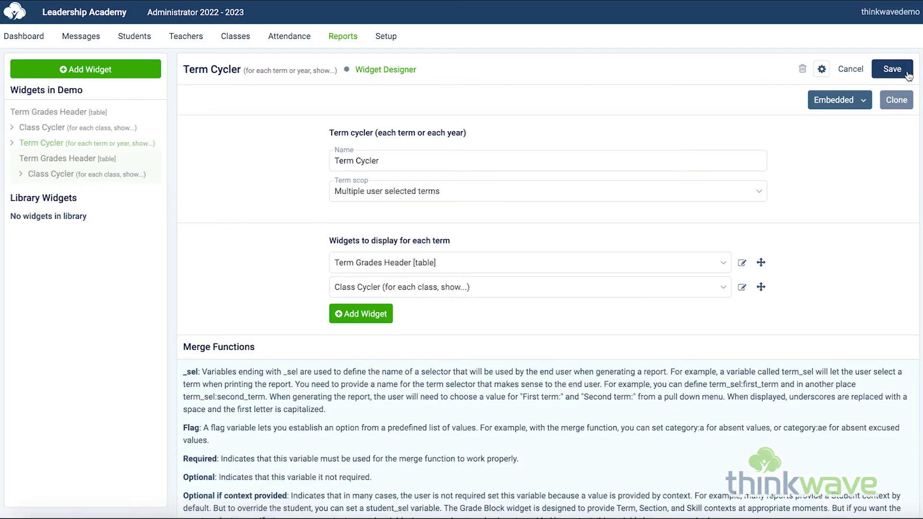
Place the Term Cycler widget in the Demo report's layout cell and save the layout.
{"action": "left_click", "coordinate": [367, 72]}
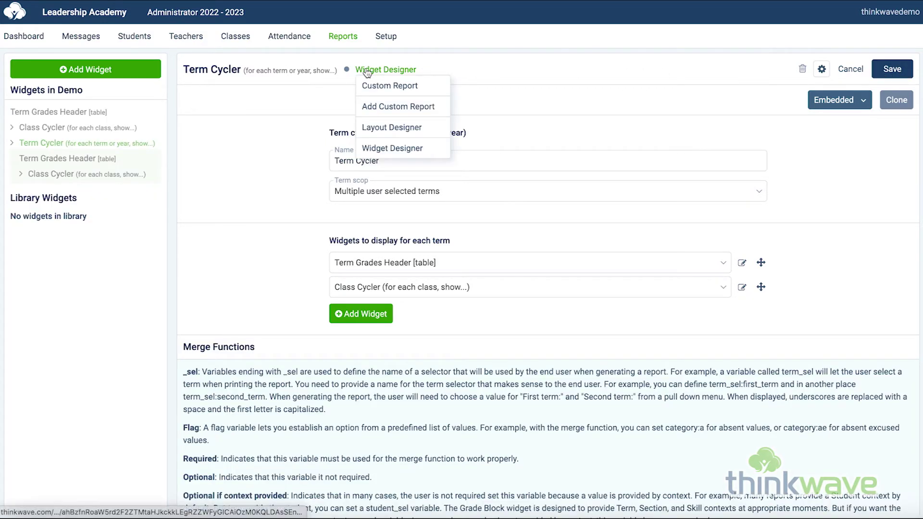
{"action": "left_click", "coordinate": [381, 129]}
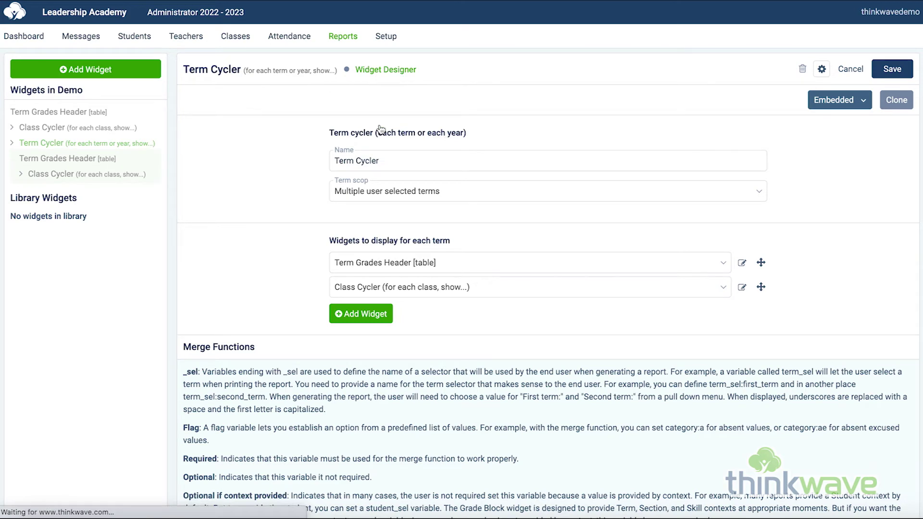
{"action": "left_click", "coordinate": [258, 328]}
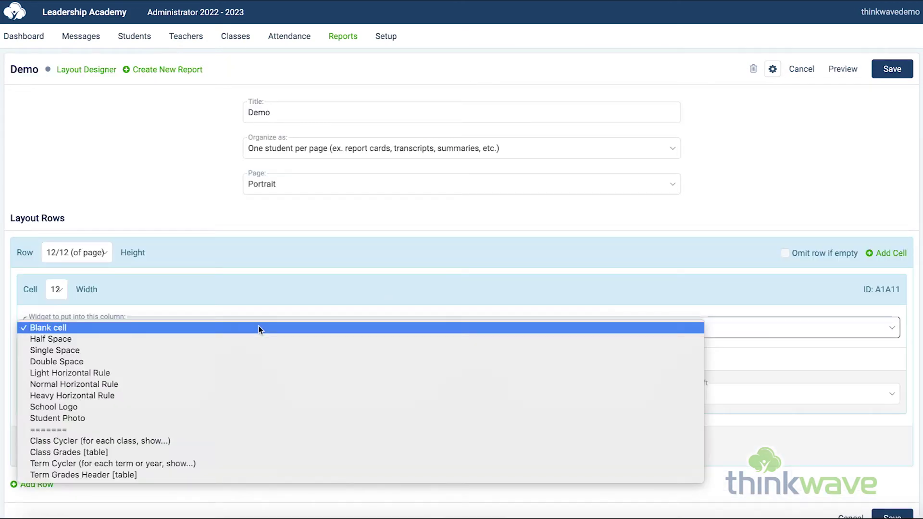
{"action": "left_click", "coordinate": [247, 465]}
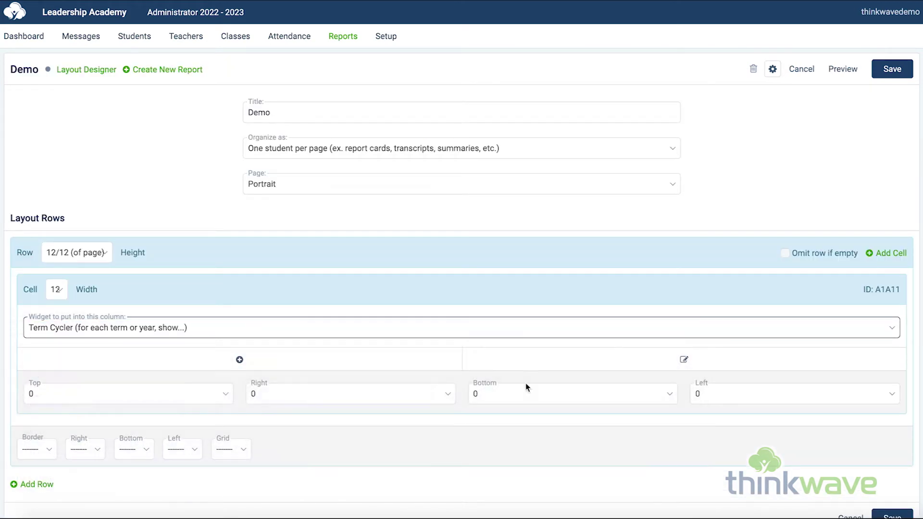
{"action": "left_click", "coordinate": [887, 73]}
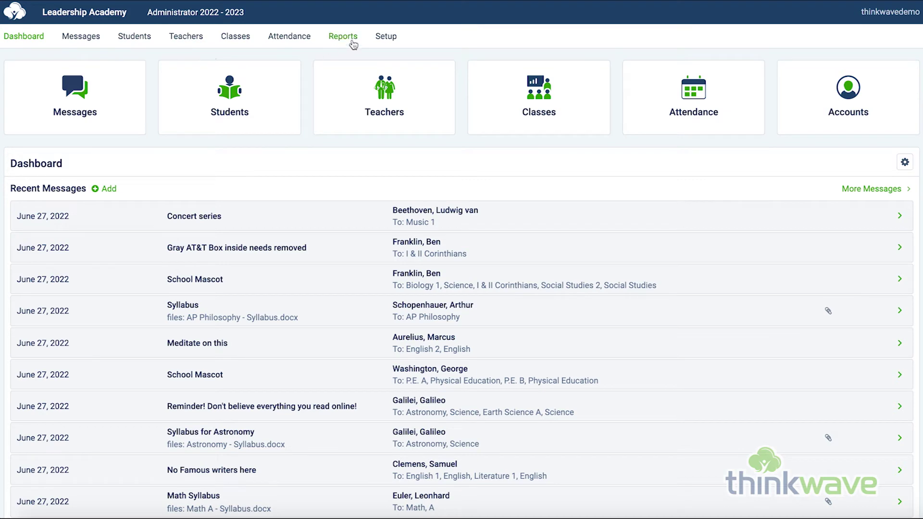
Generate the Demo custom report for the first listed student with the 1st Sem and 2nd Sem terms.
{"action": "left_click", "coordinate": [357, 38]}
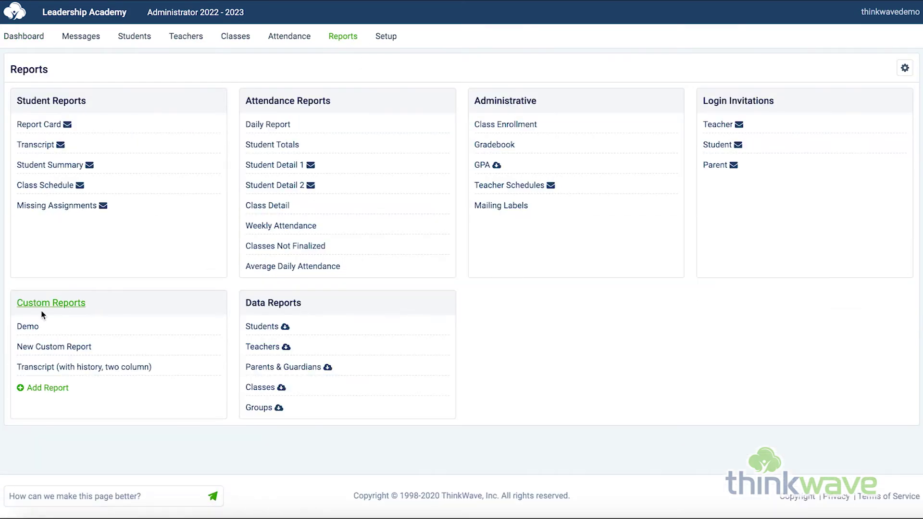
{"action": "left_click", "coordinate": [27, 329]}
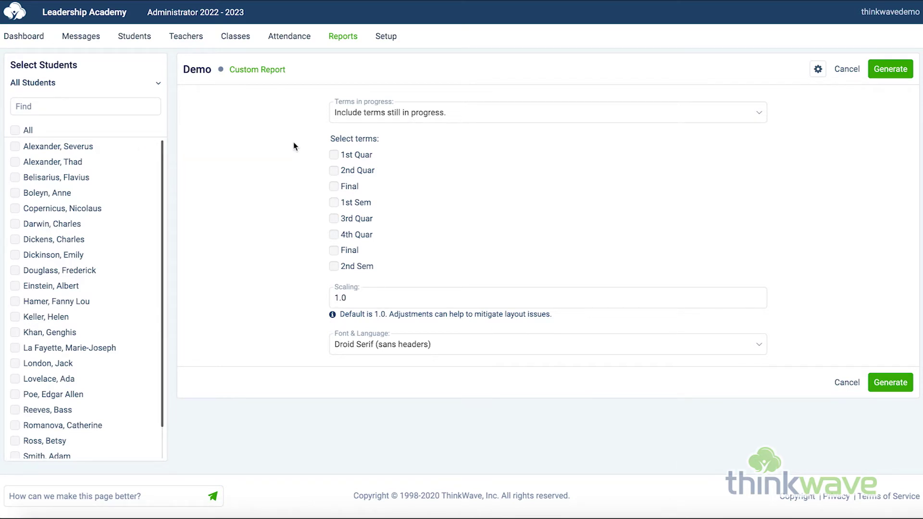
{"action": "left_click", "coordinate": [360, 202]}
{"action": "left_click", "coordinate": [356, 269]}
{"action": "left_click", "coordinate": [78, 148]}
{"action": "left_click", "coordinate": [890, 71]}
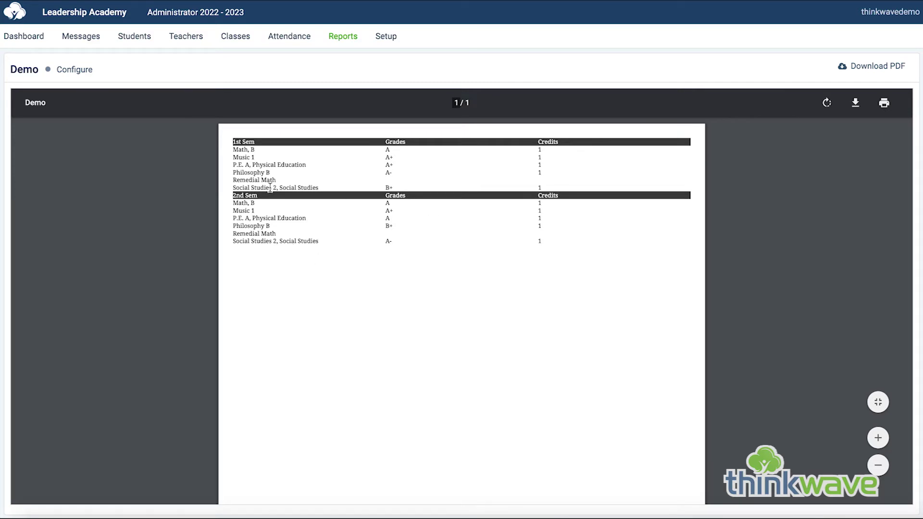
Return to the Demo report's Term Cycler widget and change its term scope to Single user selected term.
{"action": "left_click", "coordinate": [72, 1]}
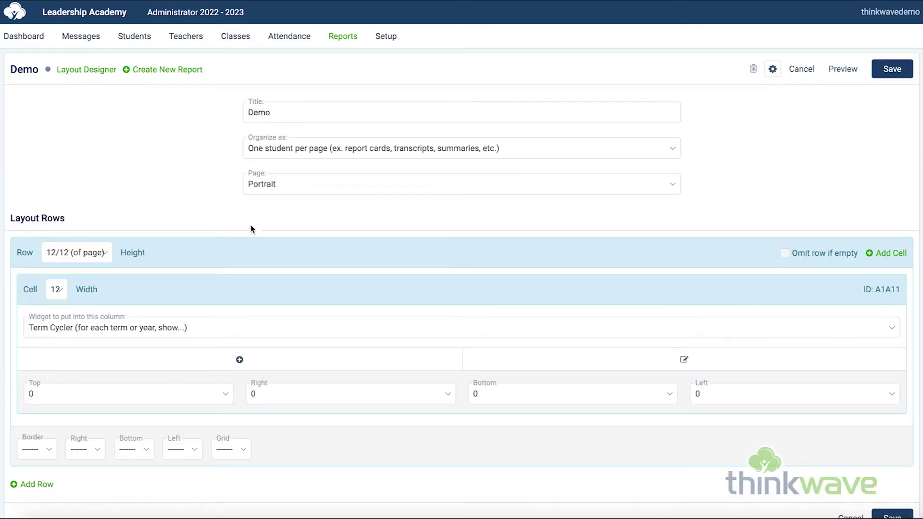
{"action": "left_click", "coordinate": [99, 68]}
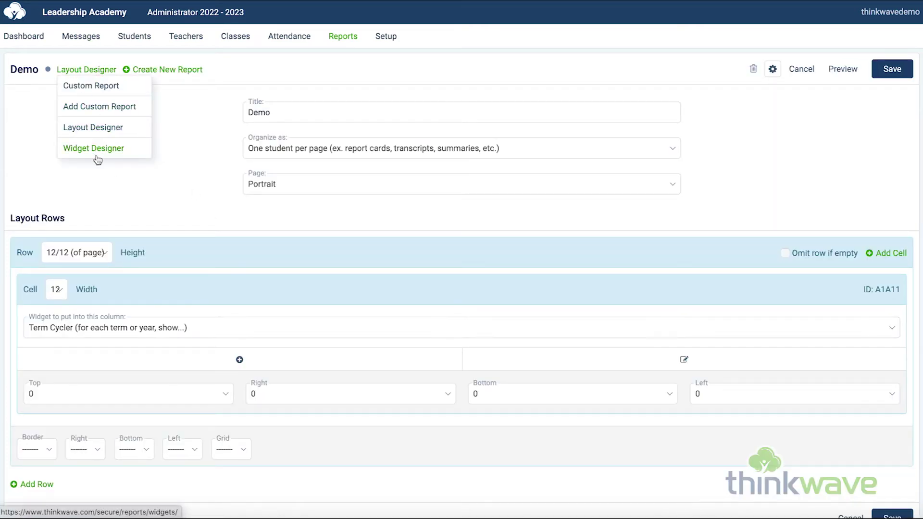
{"action": "left_click", "coordinate": [95, 147]}
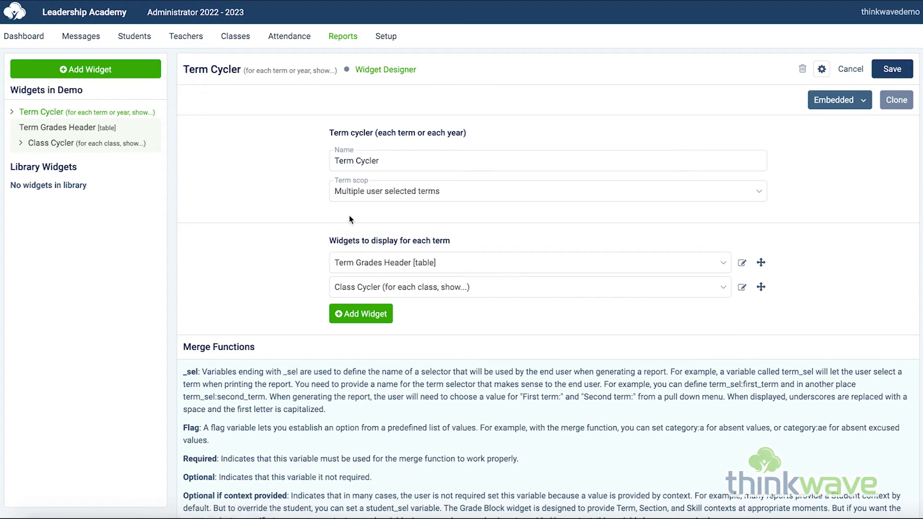
{"action": "left_click", "coordinate": [497, 195]}
{"action": "left_click", "coordinate": [492, 180]}
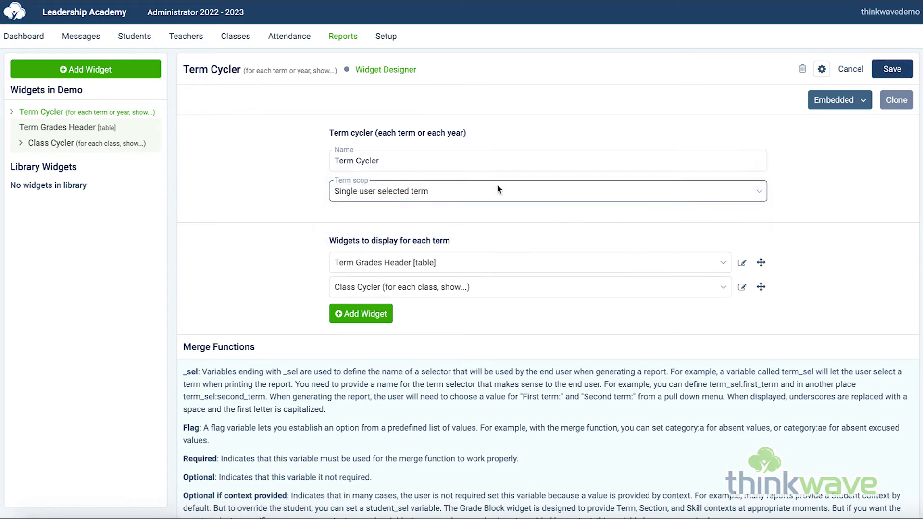
Save the Term Cycler widget and generate the Demo report for the first listed student with the 1st Sem term.
{"action": "left_click", "coordinate": [896, 68]}
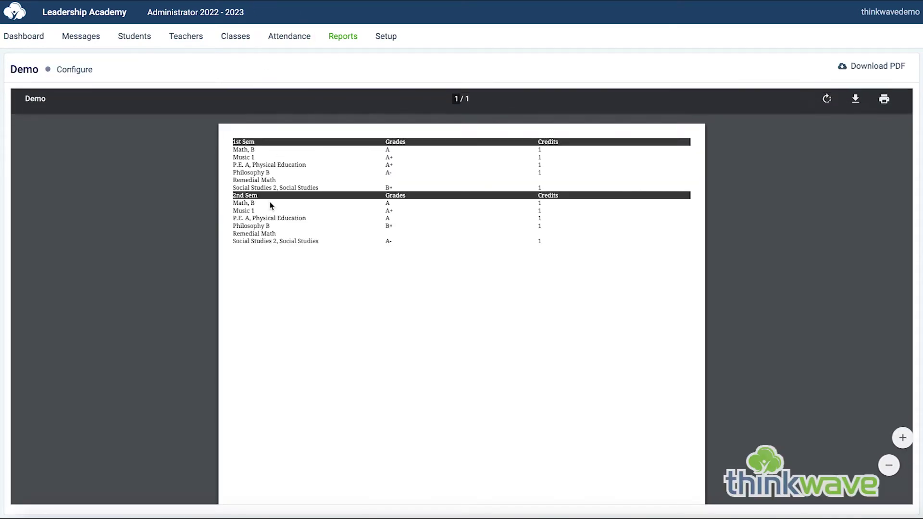
{"action": "left_click", "coordinate": [77, 70]}
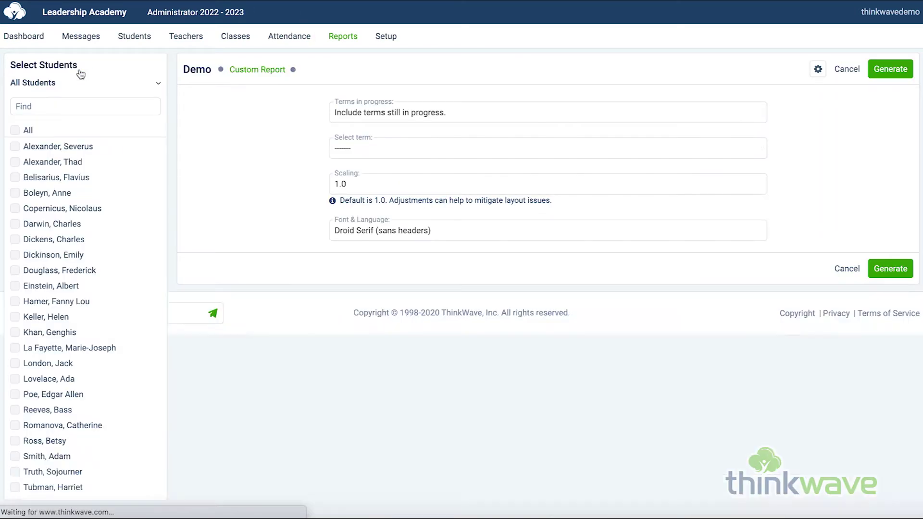
{"action": "left_click", "coordinate": [464, 152]}
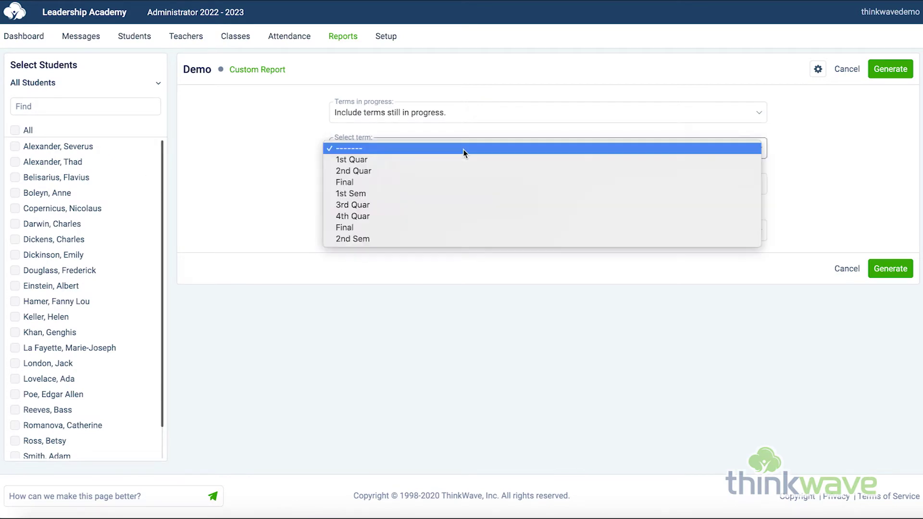
{"action": "left_click", "coordinate": [460, 193]}
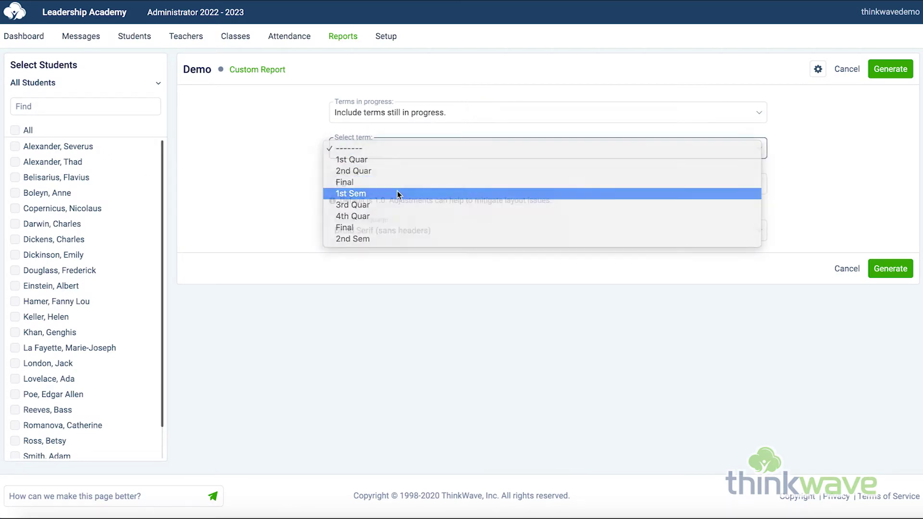
{"action": "left_click", "coordinate": [72, 146]}
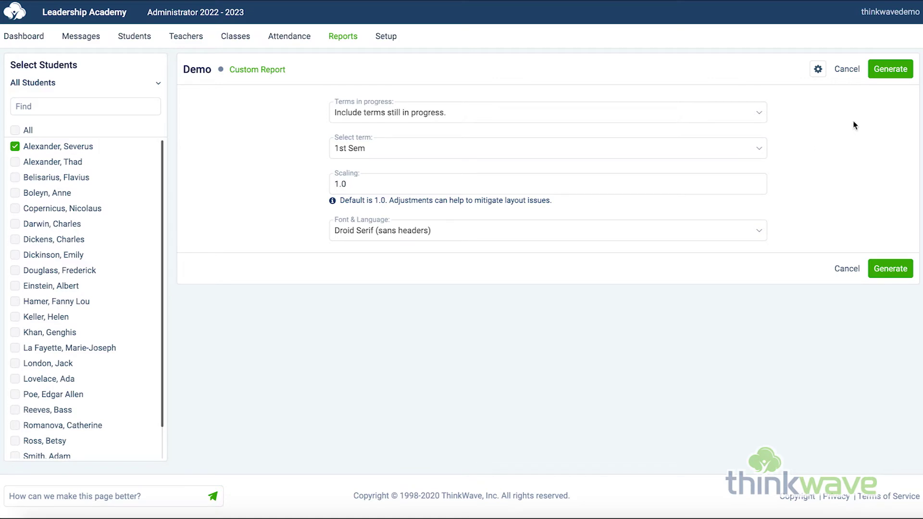
{"action": "left_click", "coordinate": [887, 73]}
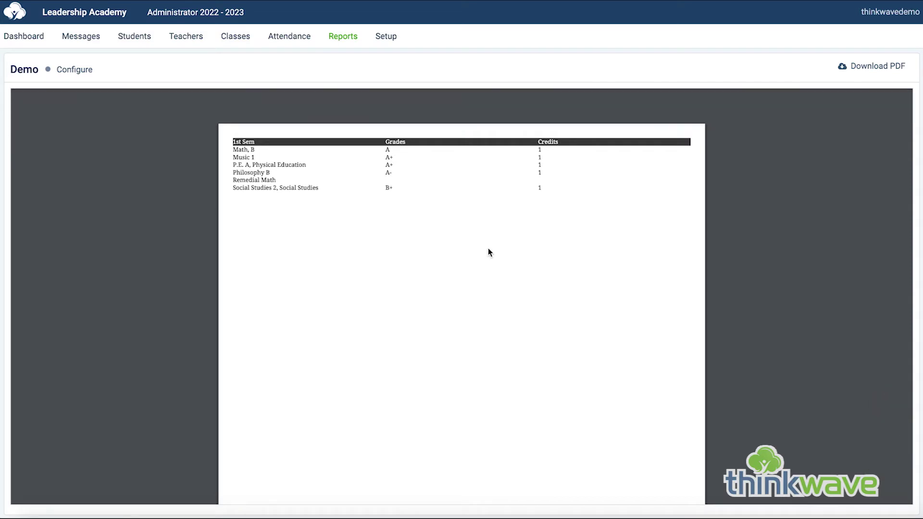
Add the optional tags "include, term_1" to the 1st Sem term in the school's schedule setup and save.
{"action": "left_click", "coordinate": [378, 37]}
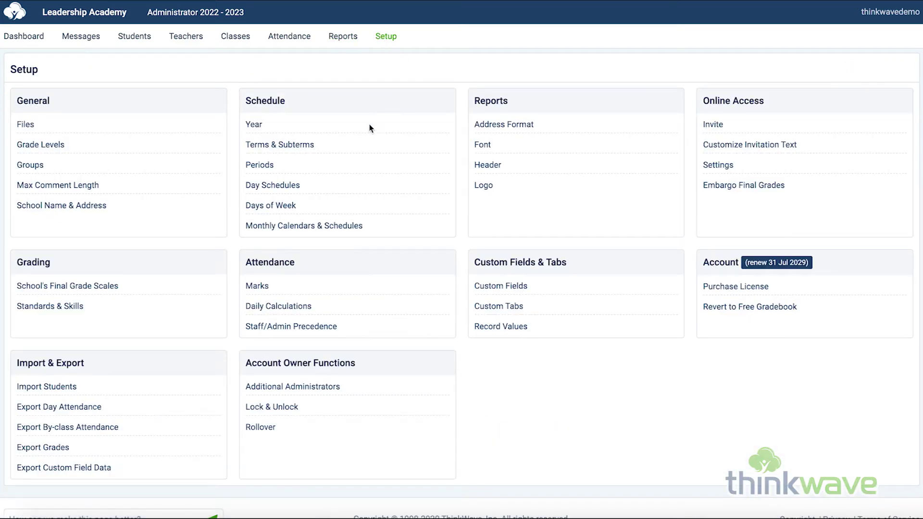
{"action": "left_click", "coordinate": [298, 146]}
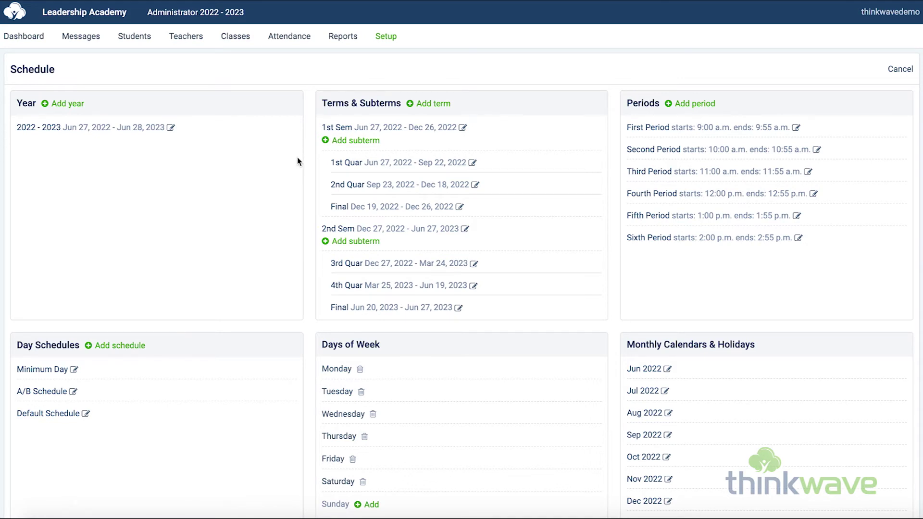
{"action": "left_click", "coordinate": [335, 129]}
{"action": "left_click", "coordinate": [271, 223]}
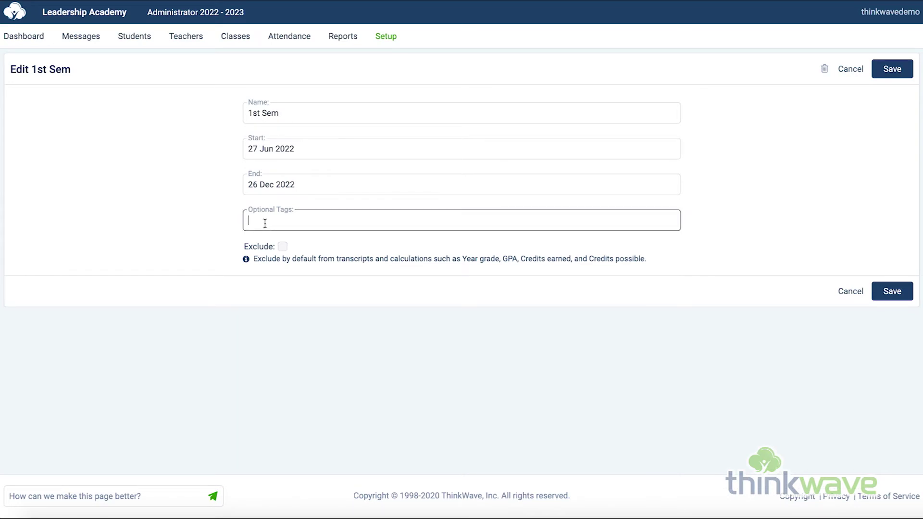
{"action": "type", "text": "include, term_1"}
{"action": "left_click", "coordinate": [893, 69]}
Add the optional tags "exclude, term_2" to the 2nd Sem term in the school's schedule setup and save.
{"action": "left_click", "coordinate": [386, 37]}
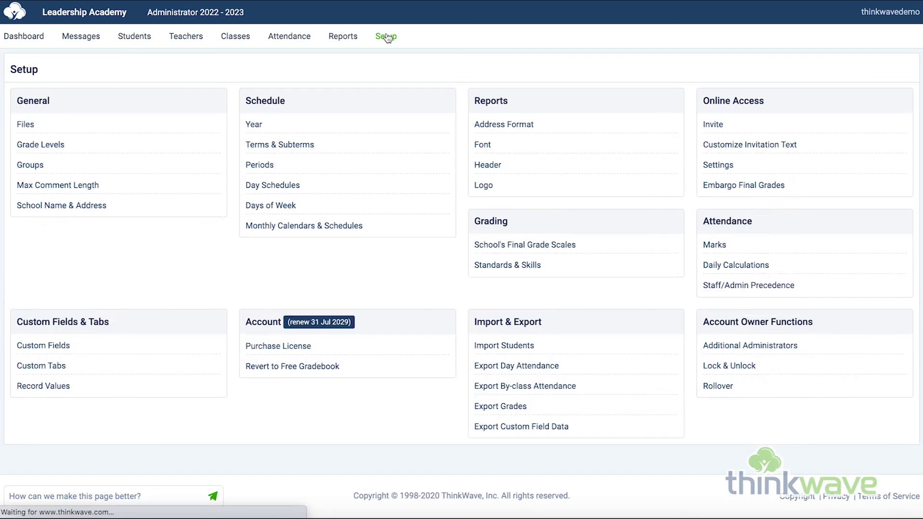
{"action": "left_click", "coordinate": [280, 146]}
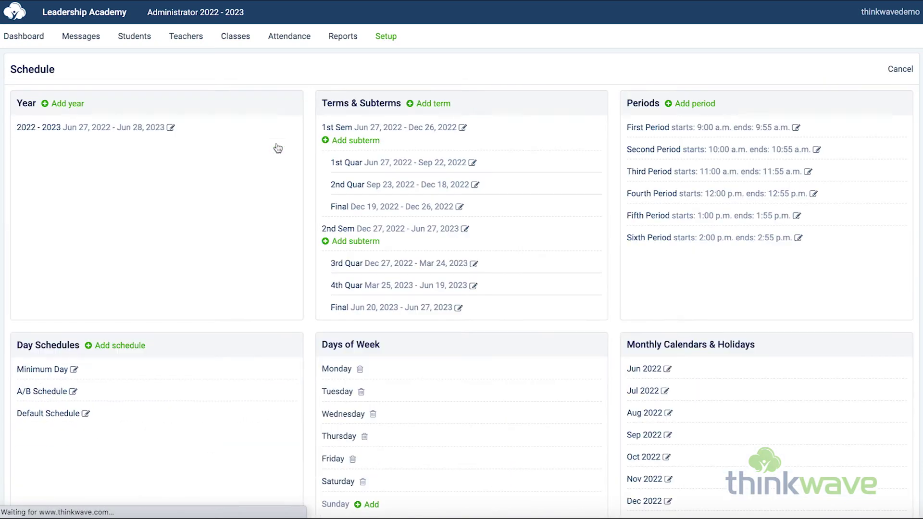
{"action": "left_click", "coordinate": [350, 230]}
{"action": "type", "text": "exclude,"}
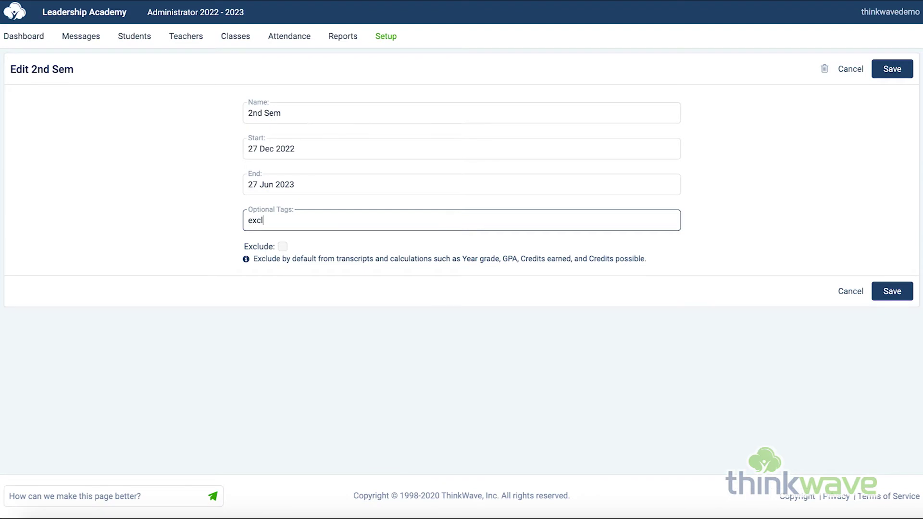
{"action": "type", "text": " term_2"}
{"action": "left_click", "coordinate": [888, 72]}
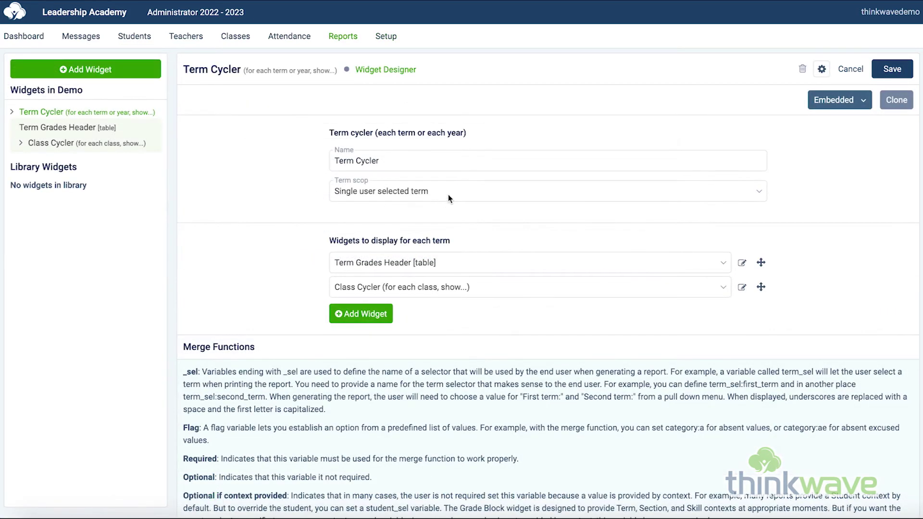
In the Demo report's Term Cycler, set the term scope to Terms by tag and filter by the term tag "include".
{"action": "left_click", "coordinate": [448, 194]}
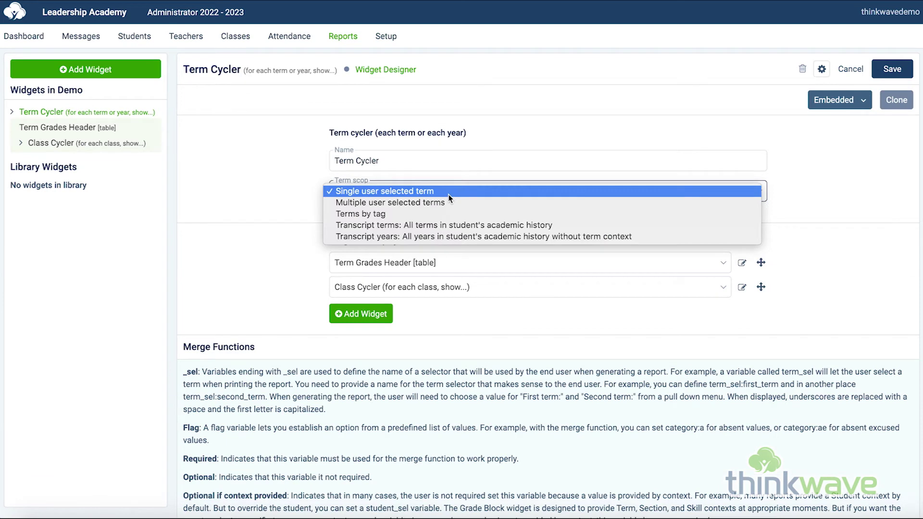
{"action": "left_click", "coordinate": [471, 214]}
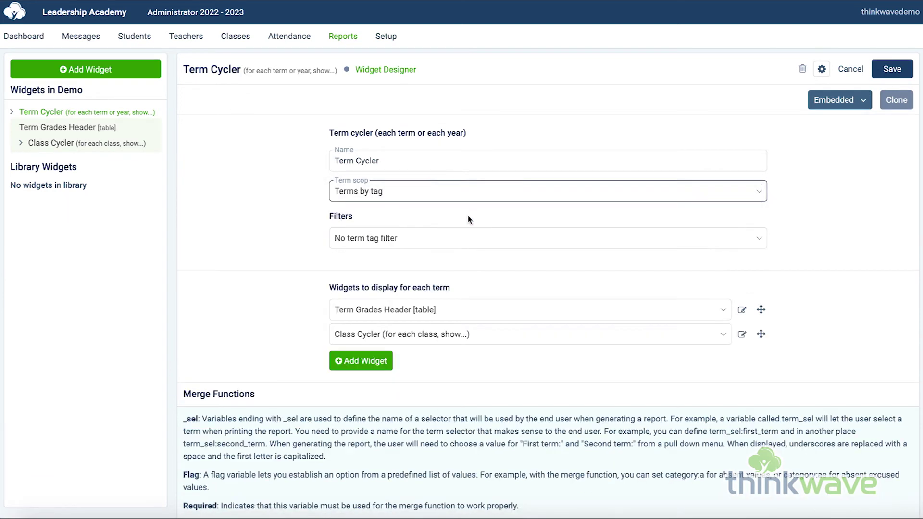
{"action": "left_click", "coordinate": [416, 243]}
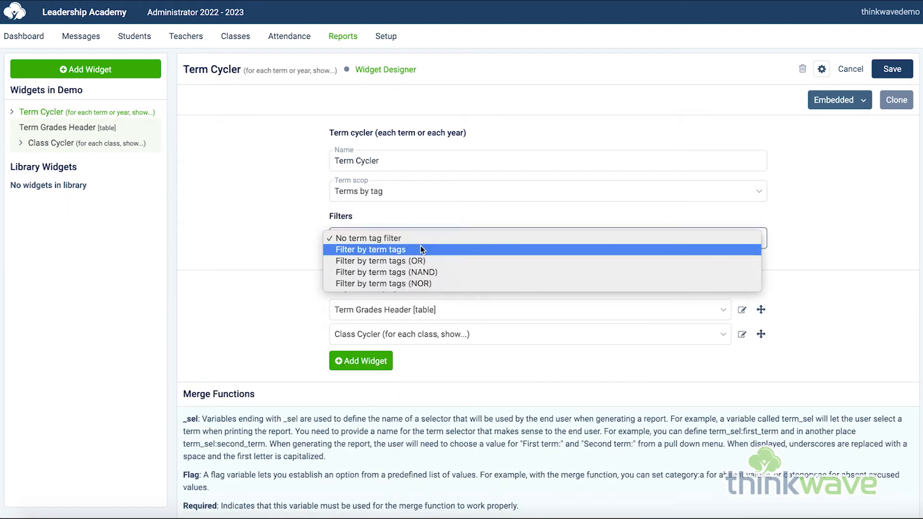
{"action": "left_click", "coordinate": [420, 248]}
{"action": "left_click", "coordinate": [624, 247]}
{"action": "type", "text": "include"}
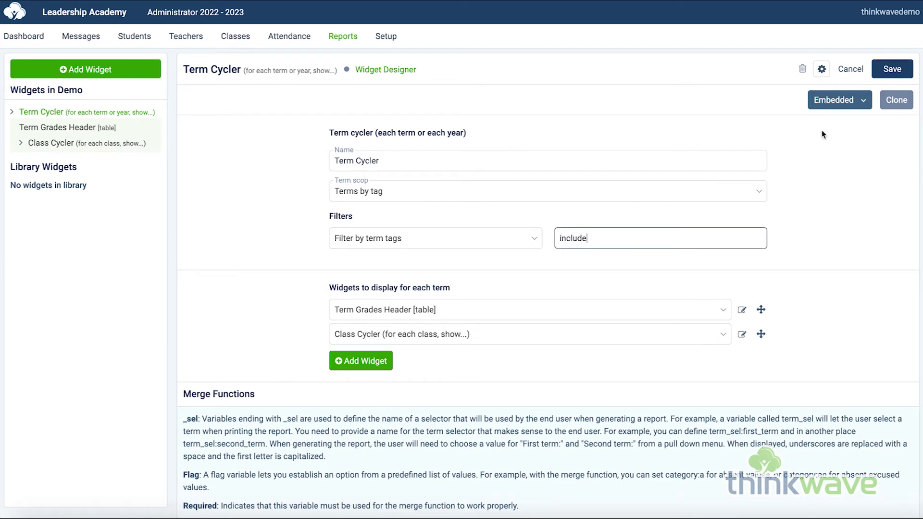
Save the Term Cycler widget and generate the Demo report for the first listed student.
{"action": "left_click", "coordinate": [892, 68]}
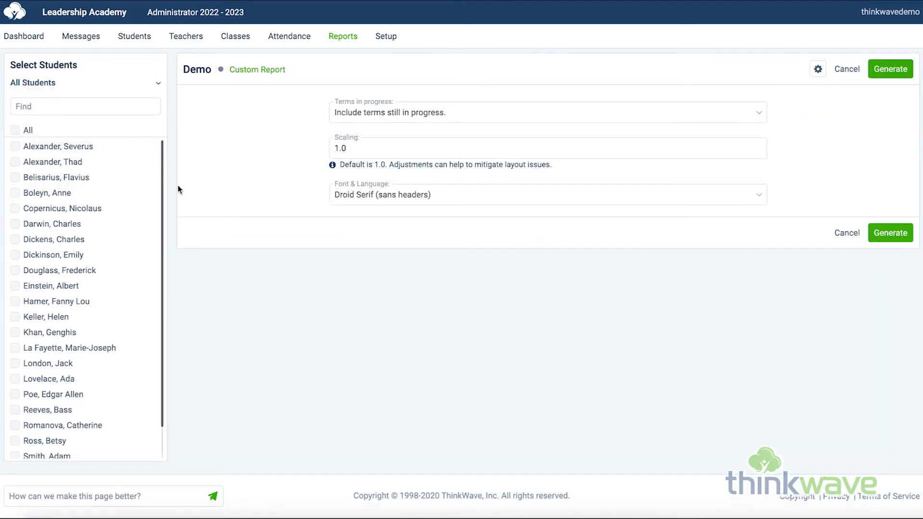
{"action": "left_click", "coordinate": [62, 147]}
{"action": "left_click", "coordinate": [889, 72]}
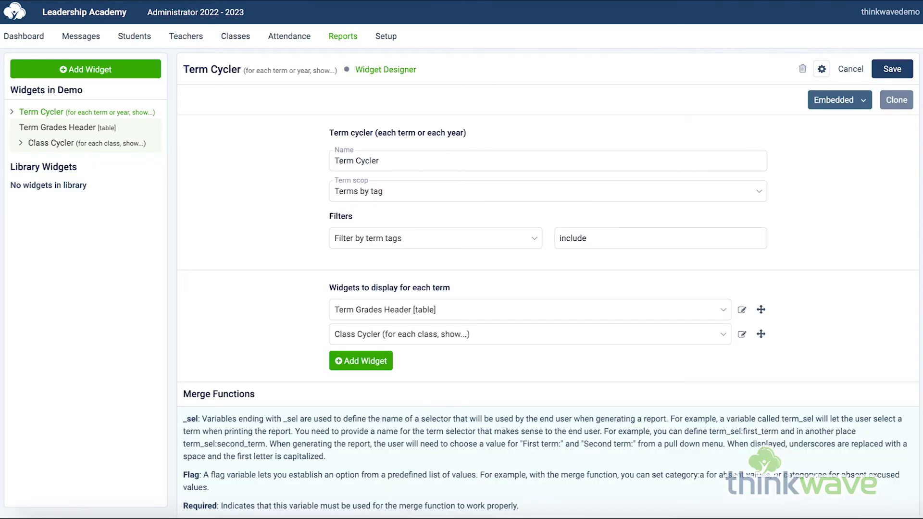
Change the Term Cycler's filter to Filter by term tags (OR) with the tags "include, exclude" and save the widget.
{"action": "left_click", "coordinate": [446, 241]}
{"action": "left_click", "coordinate": [448, 249]}
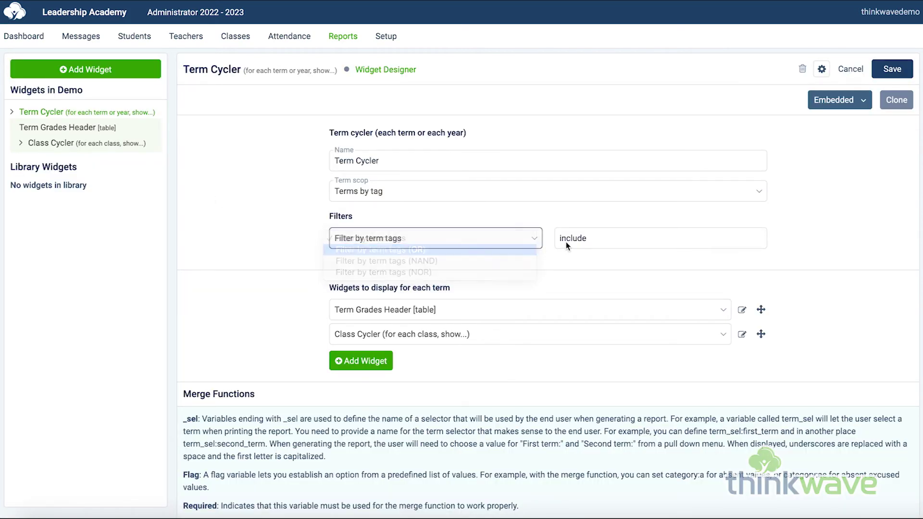
{"action": "left_click", "coordinate": [600, 242]}
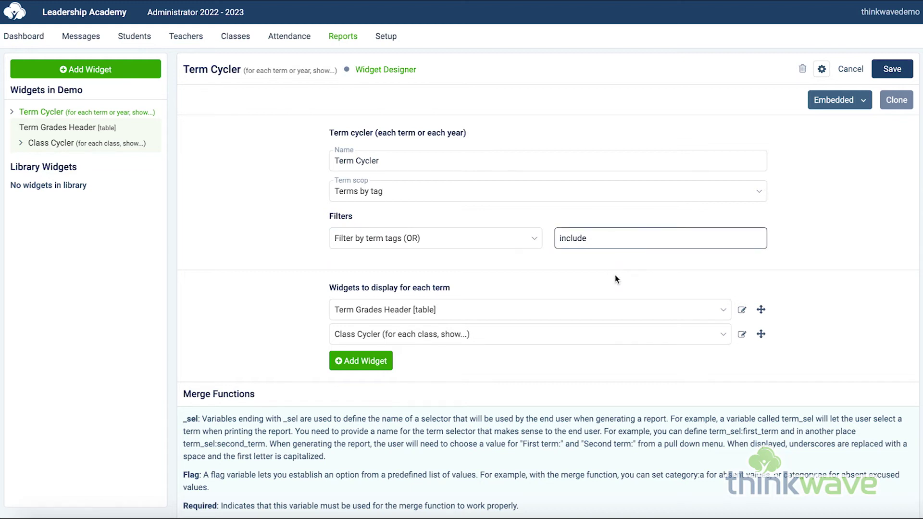
{"action": "type", "text": ", exclude"}
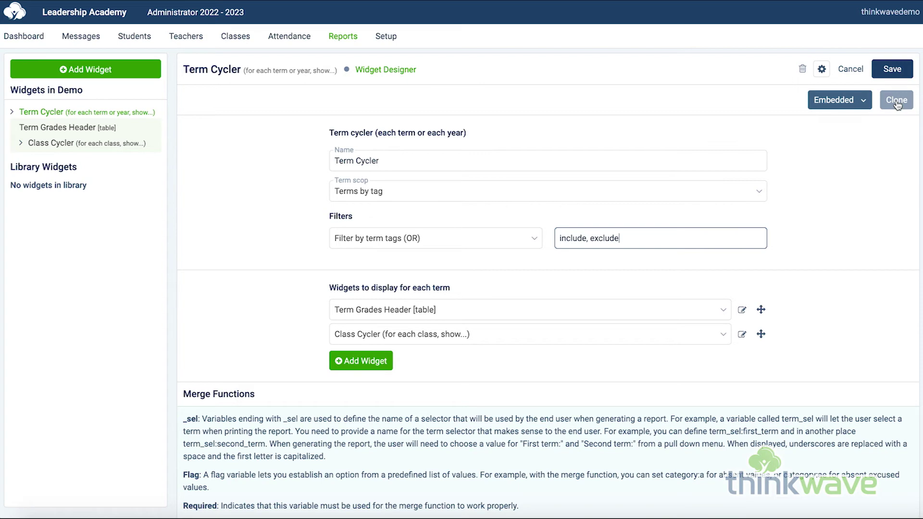
{"action": "left_click", "coordinate": [892, 70]}
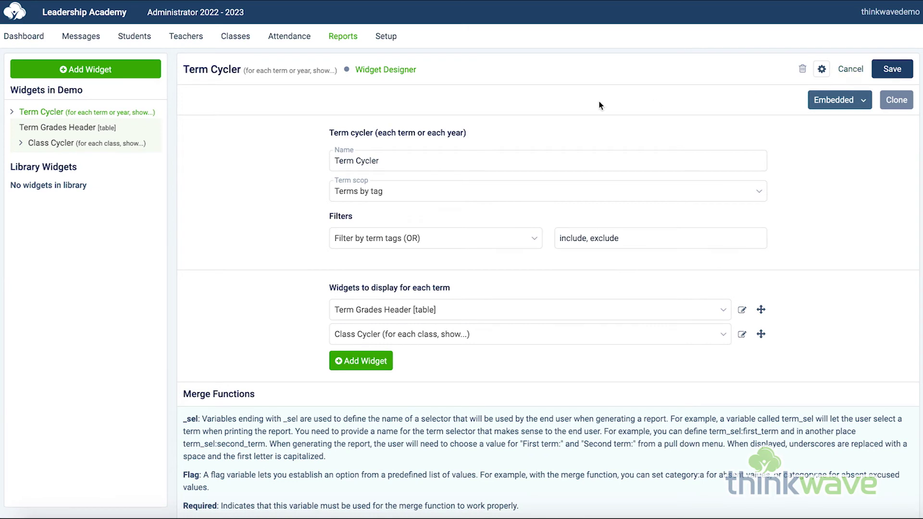
Reopen the Demo report's configuration and generate it for the first listed student using the OR tag filter.
{"action": "left_click", "coordinate": [323, 38]}
{"action": "left_click", "coordinate": [76, 71]}
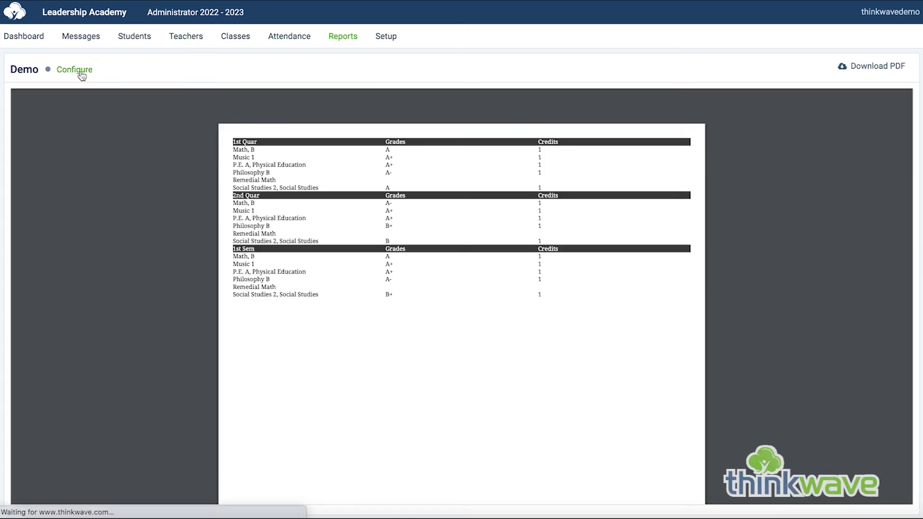
{"action": "left_click", "coordinate": [55, 148]}
{"action": "left_click", "coordinate": [881, 75]}
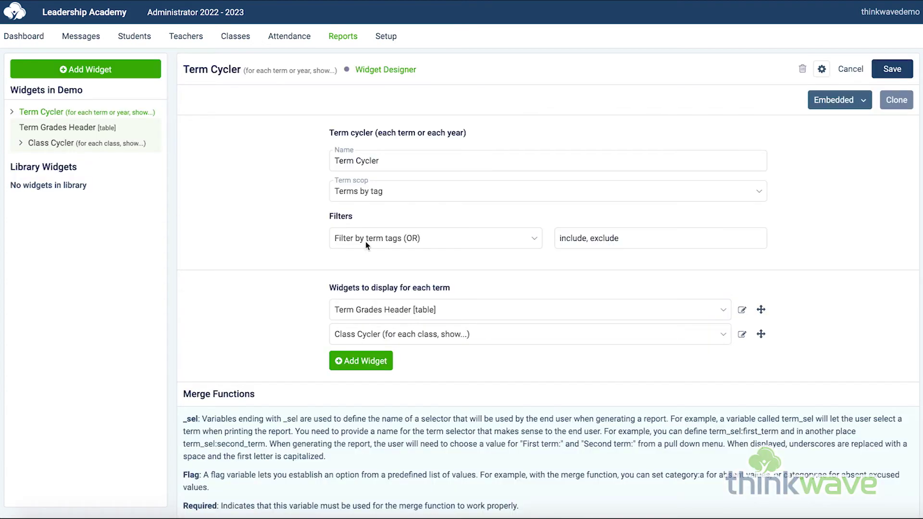
Change the Term Cycler's filter to Filter by term tags (NAND) with the tags "exclude, term_1" and save the widget.
{"action": "left_click", "coordinate": [512, 233]}
{"action": "left_click", "coordinate": [503, 247]}
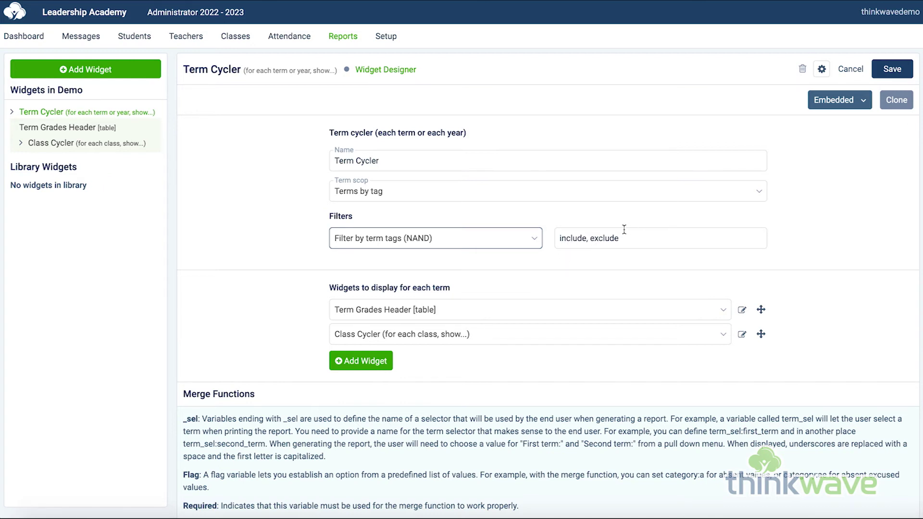
{"action": "left_click_drag", "start_coordinate": [631, 238], "coordinate": [552, 238]}
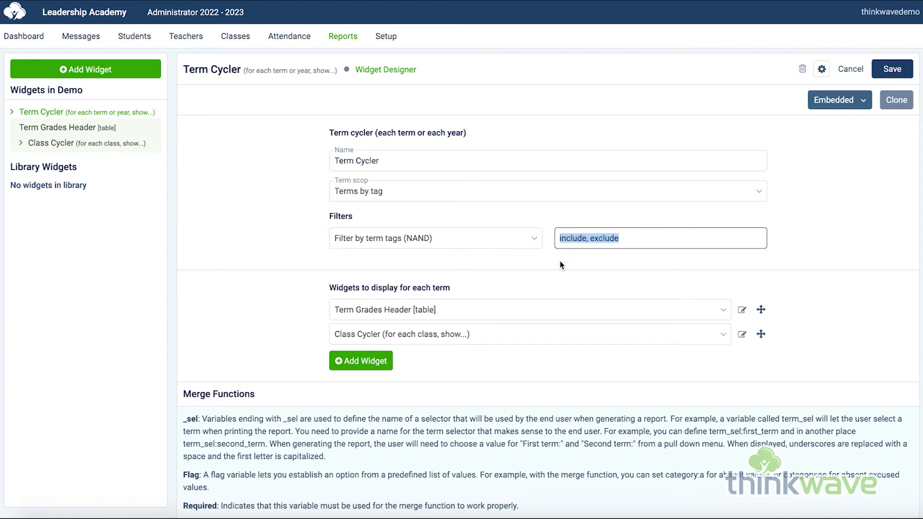
{"action": "type", "text": "exclu"}
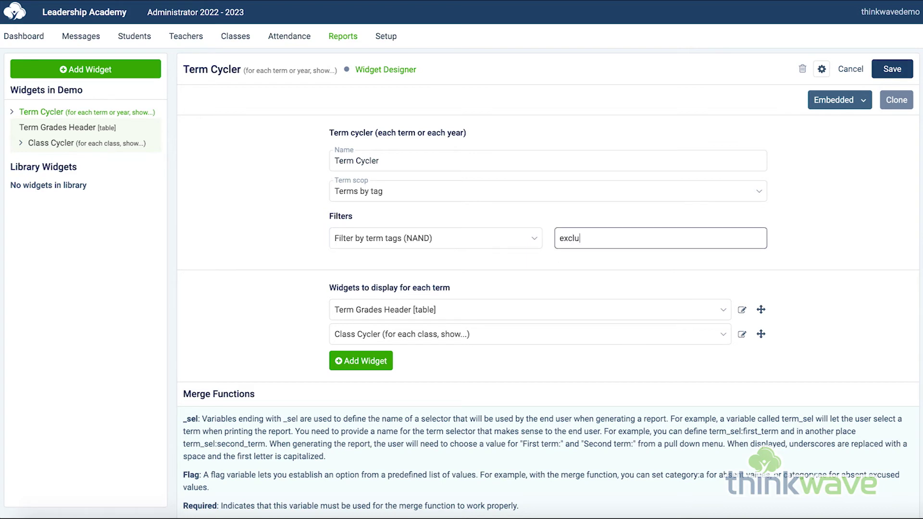
{"action": "type", "text": "de, term_1"}
{"action": "left_click", "coordinate": [891, 70]}
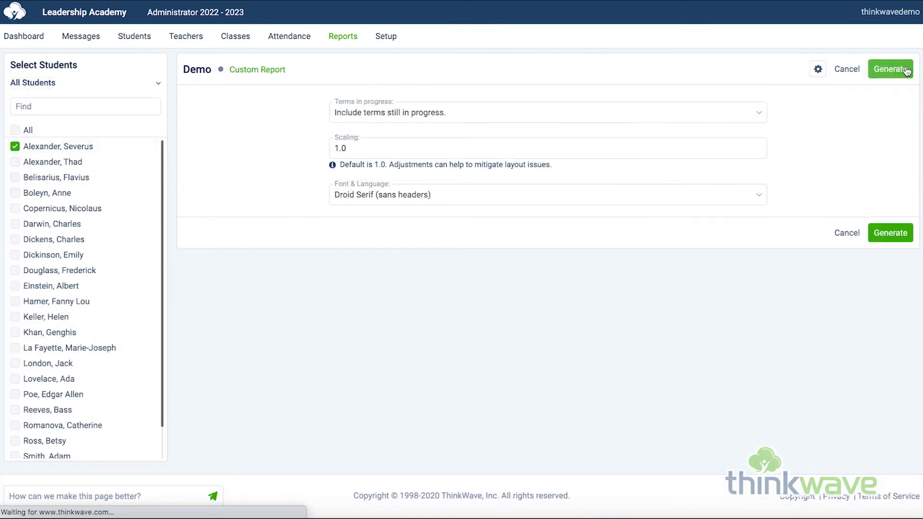
Generate the Demo report for the first listed student using the NAND tag filter and review the terms it lists.
{"action": "left_click", "coordinate": [906, 71]}
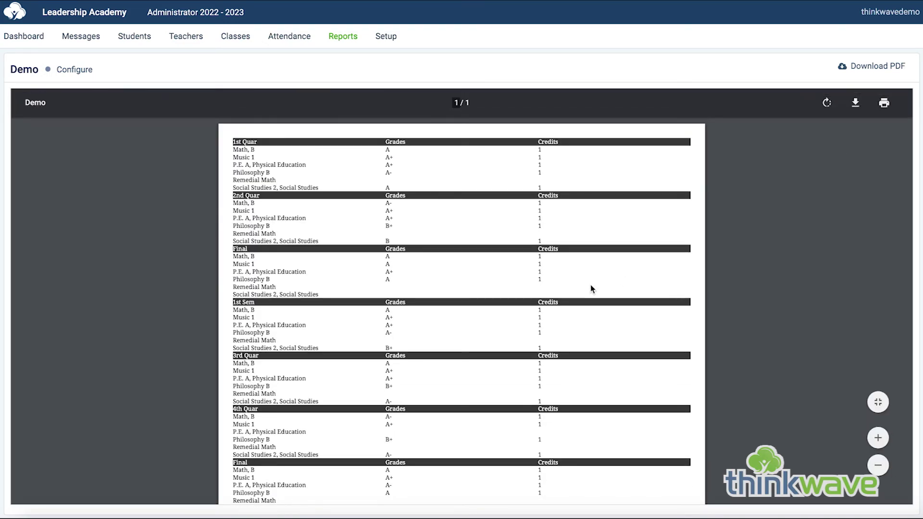
{"action": "scroll", "coordinate": [611, 288], "scroll_direction": "down", "scroll_amount": 3}
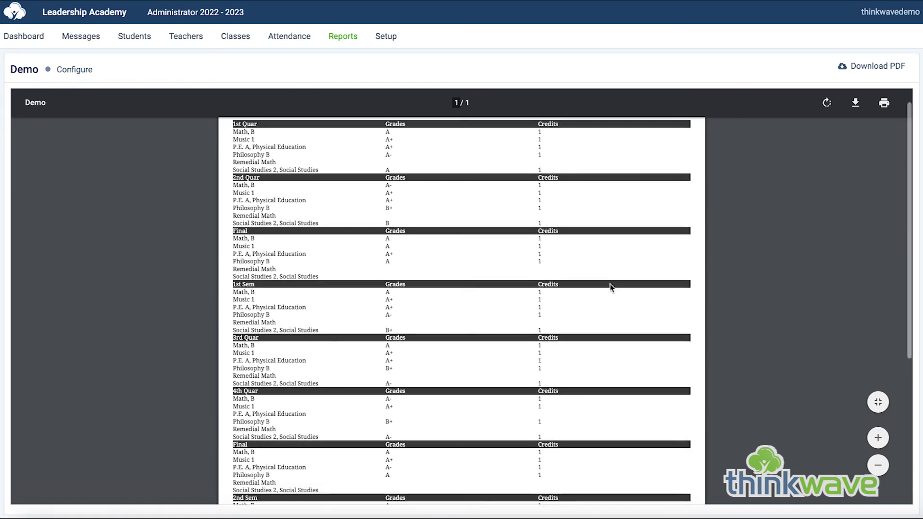
{"action": "scroll", "coordinate": [612, 288], "scroll_direction": "down", "scroll_amount": 1}
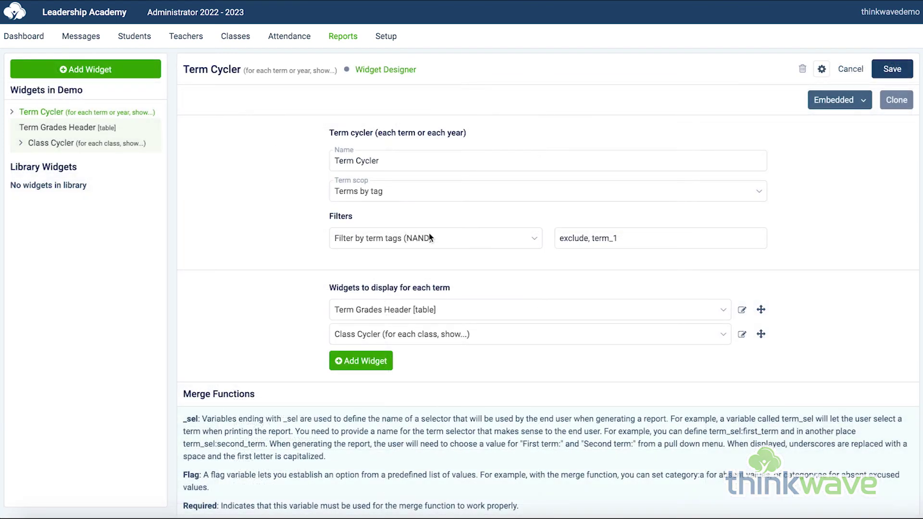
Switch the Term Cycler's filter to Filter by term tags (NOR), keep the tags "exclude, term_1", and save the widget.
{"action": "left_click", "coordinate": [429, 233]}
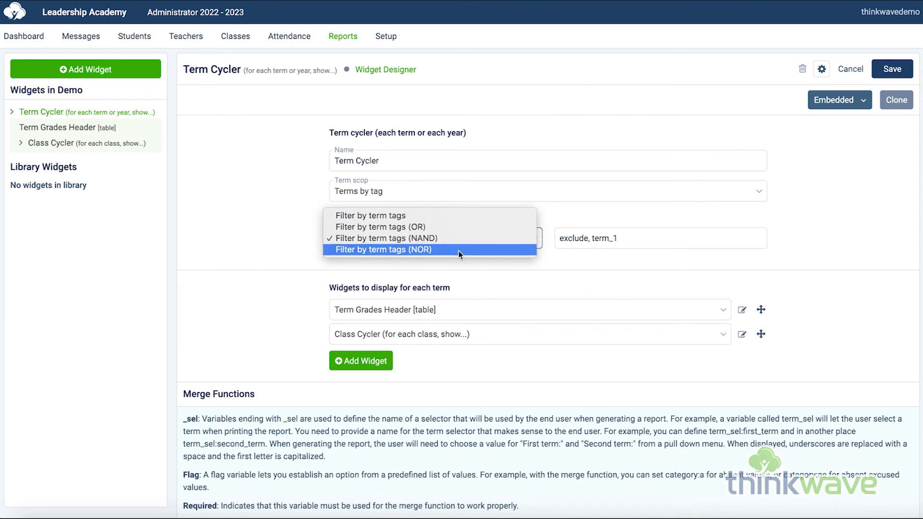
{"action": "left_click", "coordinate": [458, 250]}
{"action": "left_click_drag", "start_coordinate": [627, 241], "coordinate": [541, 241]}
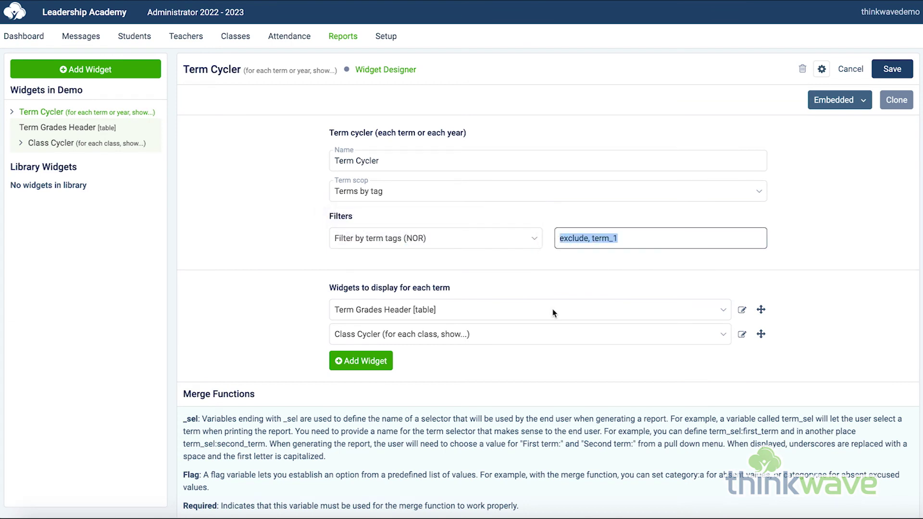
{"action": "left_click", "coordinate": [892, 69]}
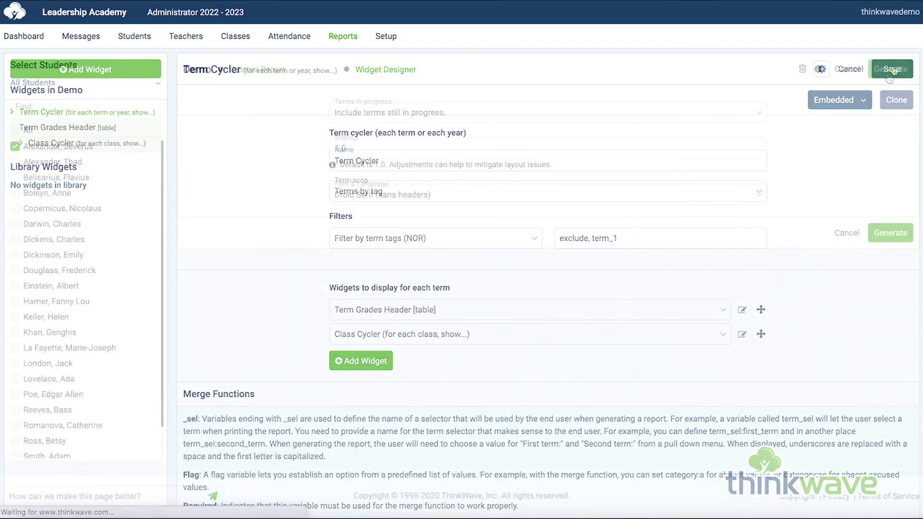
Generate the Demo report for the first listed student using the NOR tag filter.
{"action": "left_click", "coordinate": [891, 72]}
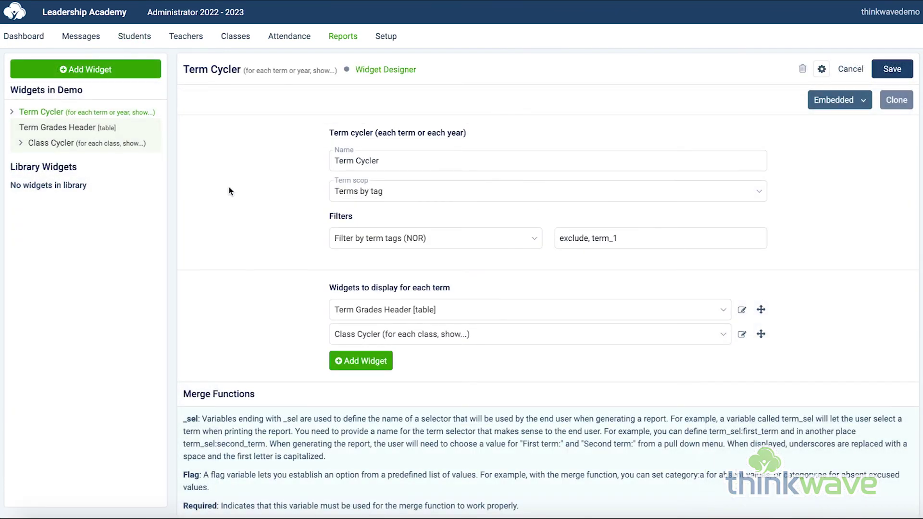
Set the Term Cycler's scope to "Transcript terms: All terms in student's academic history" with "Transfer history at beginning" and save the widget.
{"action": "left_click", "coordinate": [487, 195]}
{"action": "left_click", "coordinate": [524, 203]}
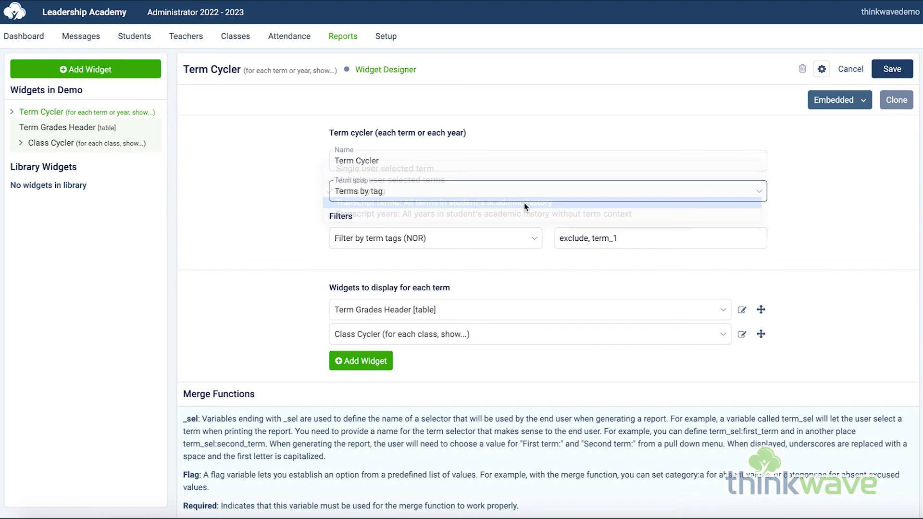
{"action": "left_click", "coordinate": [481, 222]}
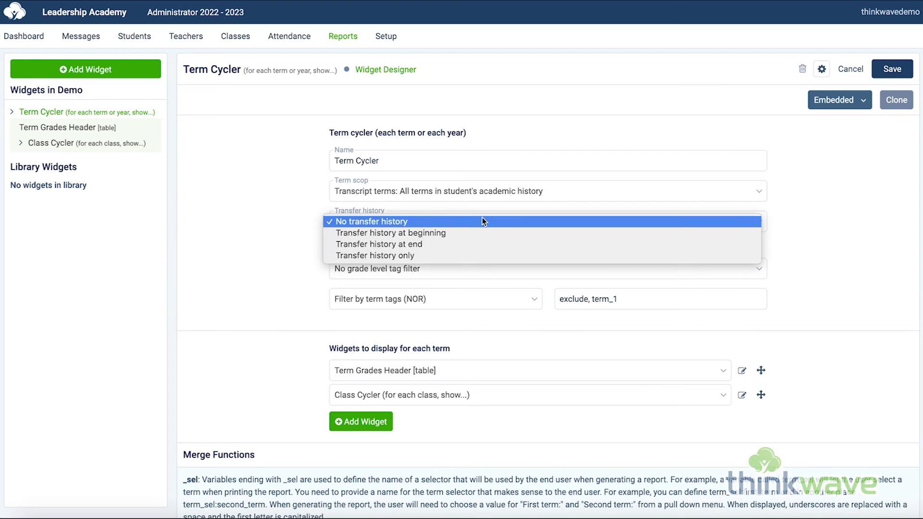
{"action": "left_click", "coordinate": [485, 233]}
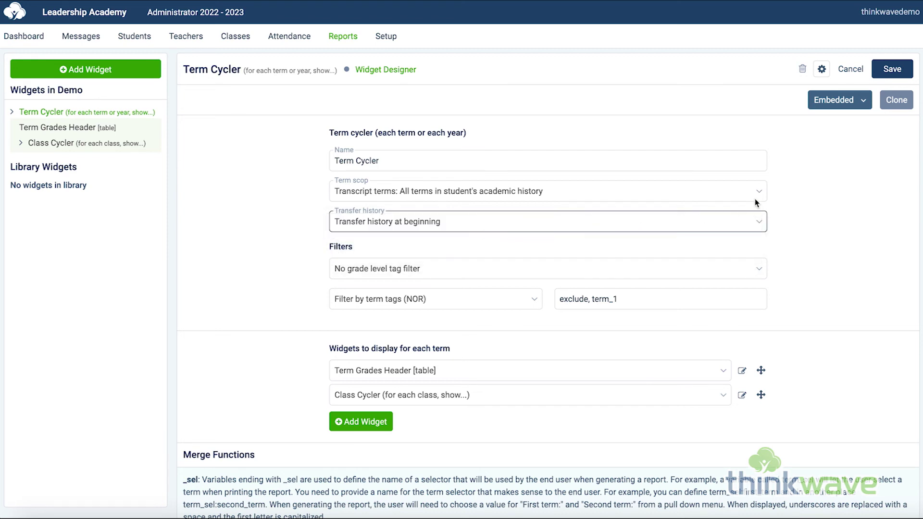
{"action": "left_click", "coordinate": [891, 71]}
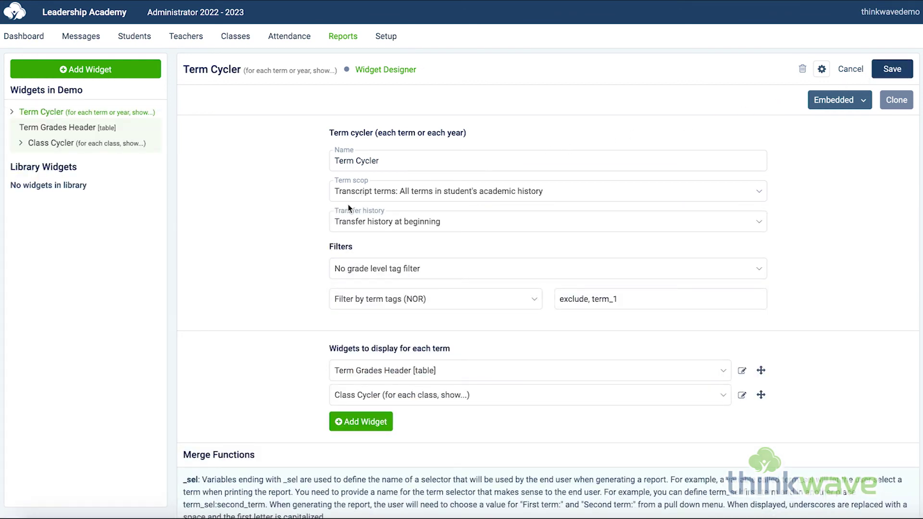
Add a table widget named "School Name" to the Demo report.
{"action": "left_click", "coordinate": [155, 69]}
{"action": "left_click", "coordinate": [299, 116]}
{"action": "type", "text": "School Name"}
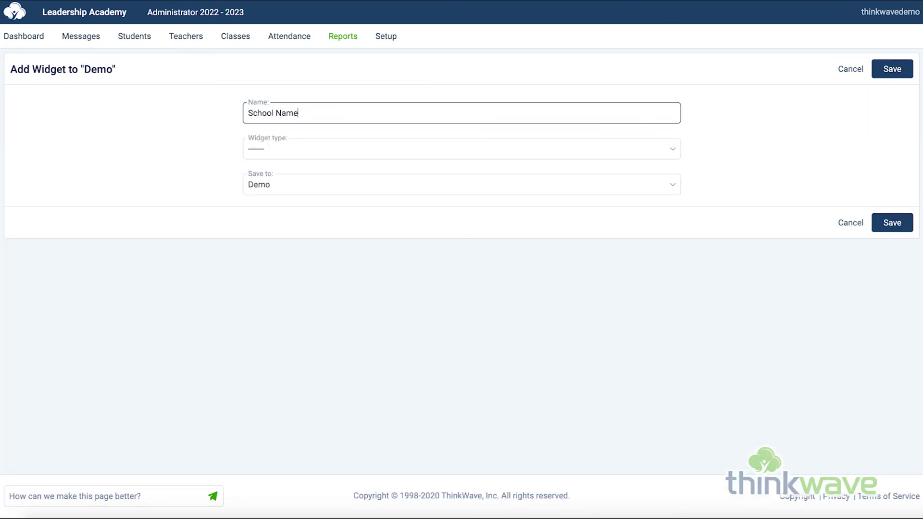
{"action": "left_click", "coordinate": [256, 153]}
{"action": "left_click", "coordinate": [253, 159]}
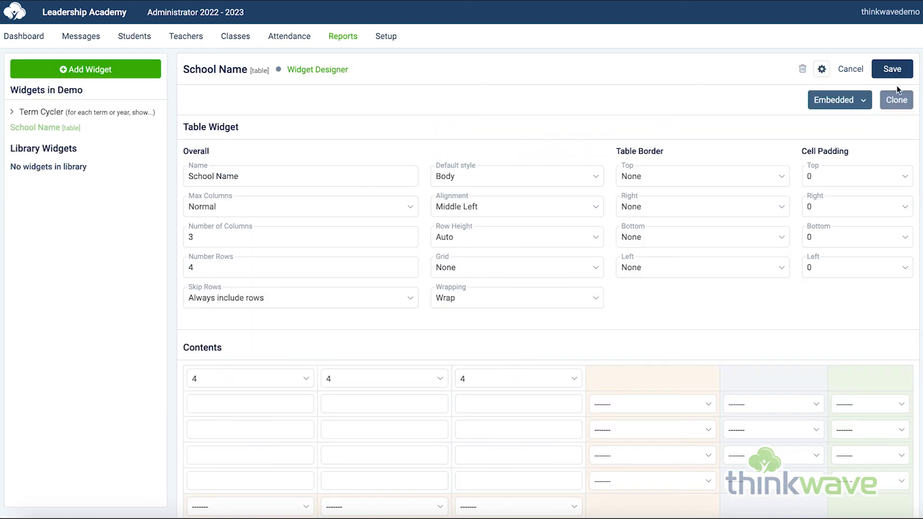
Set the School Name table to 1 column and 1 row, with column widths of 12, 0 and 0.
{"action": "double_click", "coordinate": [249, 238]}
{"action": "type", "text": "1"}
{"action": "double_click", "coordinate": [216, 269]}
{"action": "type", "text": "1"}
{"action": "left_click", "coordinate": [241, 378]}
{"action": "left_click", "coordinate": [289, 469]}
{"action": "left_click", "coordinate": [373, 382]}
{"action": "left_click", "coordinate": [369, 333]}
{"action": "left_click", "coordinate": [529, 379]}
{"action": "left_click", "coordinate": [549, 332]}
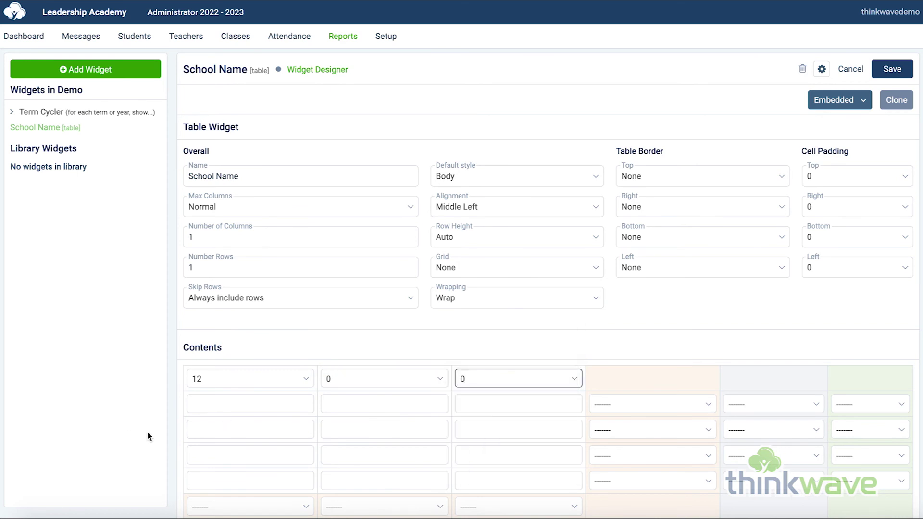
Find the school name merge function in the reference list and copy {{school}} into the School Name table's first content cell.
{"action": "scroll", "coordinate": [169, 435], "scroll_direction": "down", "scroll_amount": 20}
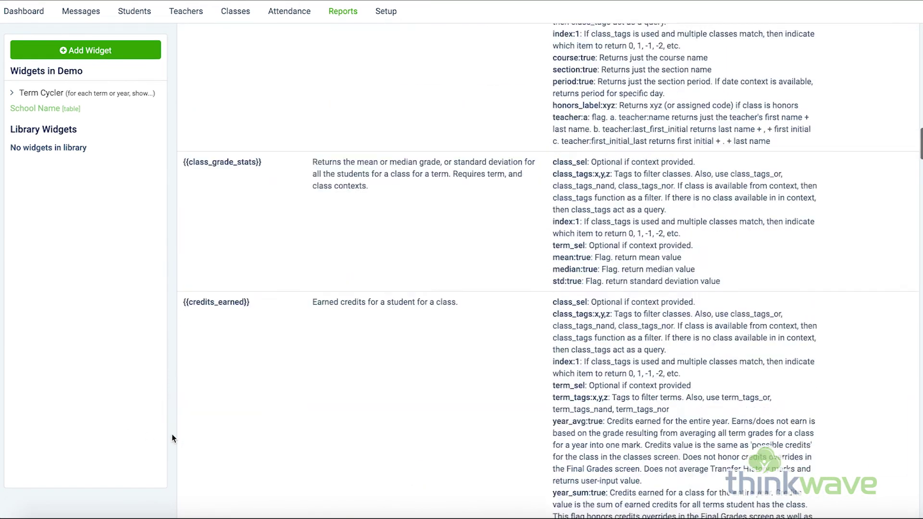
{"action": "scroll", "coordinate": [172, 438], "scroll_direction": "down", "scroll_amount": 15}
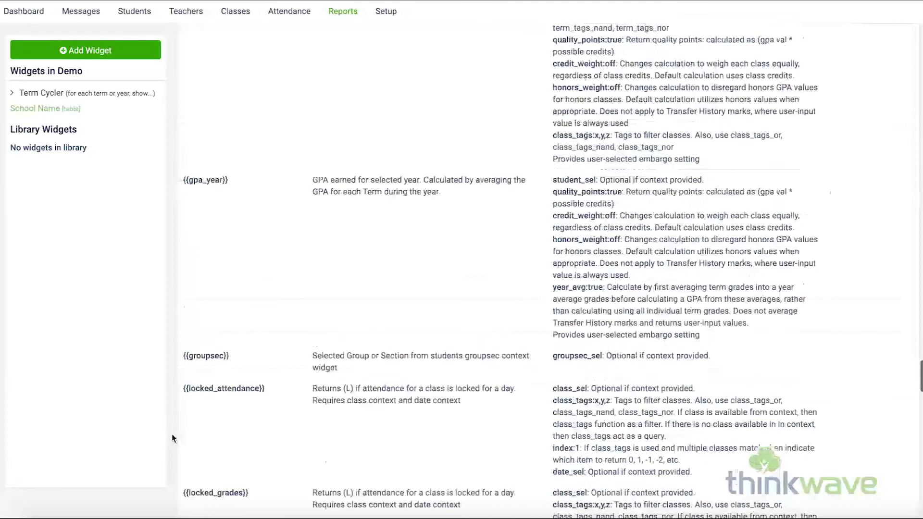
{"action": "left_click_drag", "start_coordinate": [224, 269], "coordinate": [183, 269]}
{"action": "key", "text": "ctrl+c"}
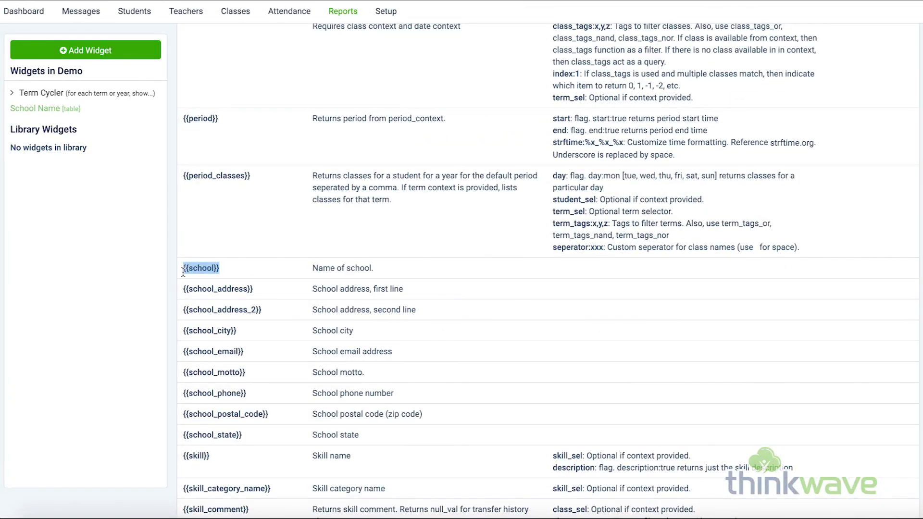
{"action": "scroll", "coordinate": [318, 310], "scroll_direction": "up", "scroll_amount": 20}
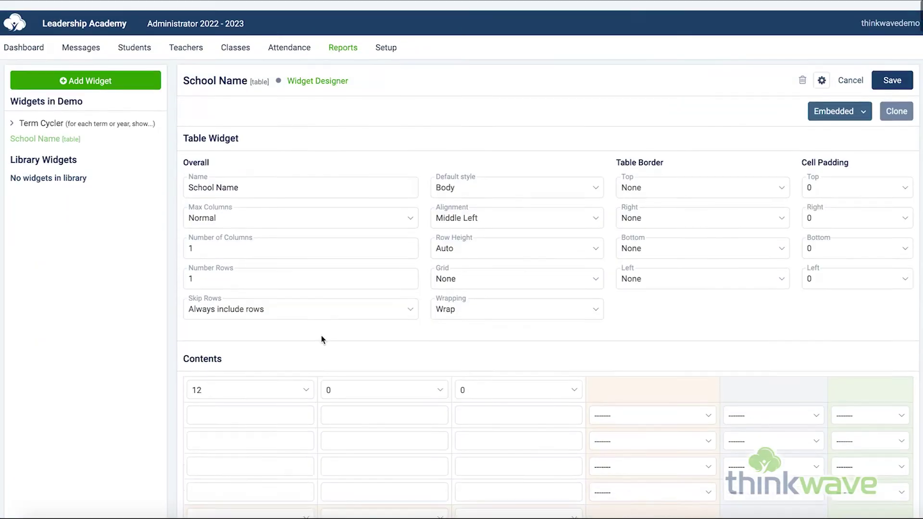
{"action": "left_click", "coordinate": [229, 403]}
{"action": "key", "text": "ctrl+v"}
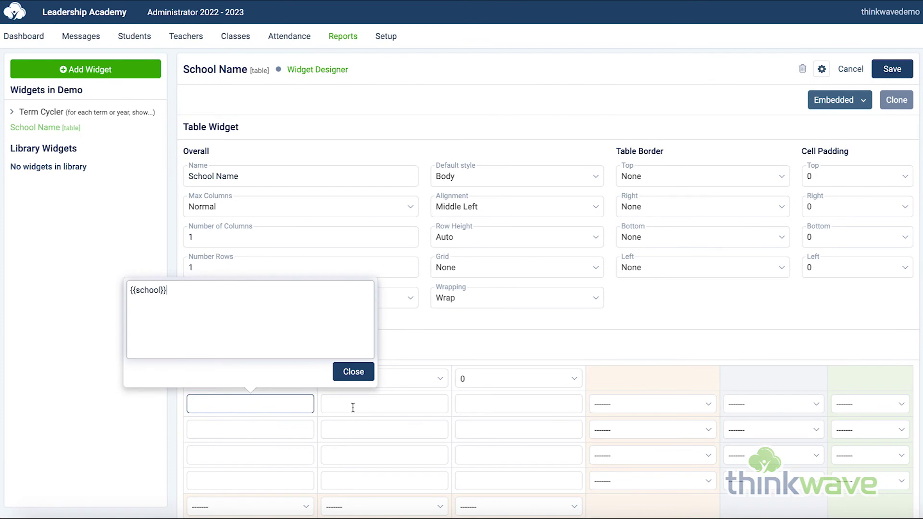
{"action": "left_click", "coordinate": [354, 373]}
Apply the H2 style to the {{school}} row and save the School Name widget.
{"action": "left_click", "coordinate": [655, 408]}
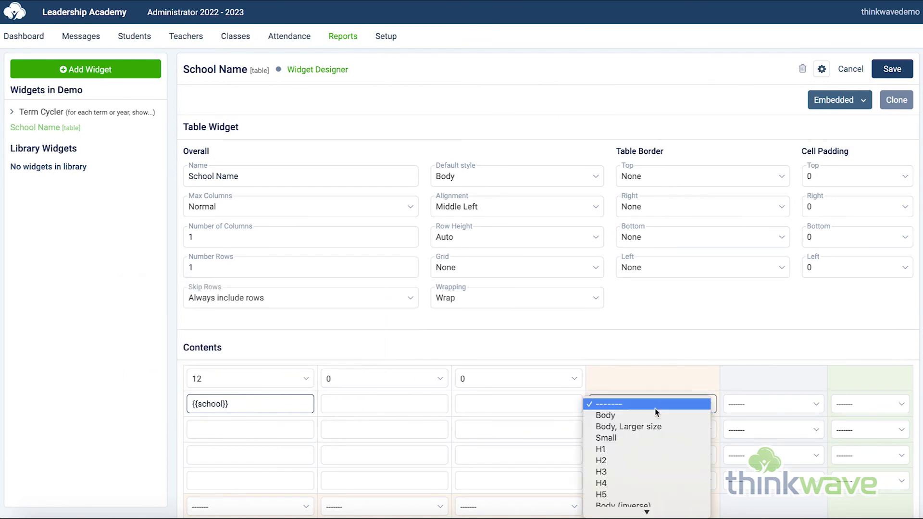
{"action": "left_click", "coordinate": [648, 464]}
{"action": "left_click", "coordinate": [893, 69]}
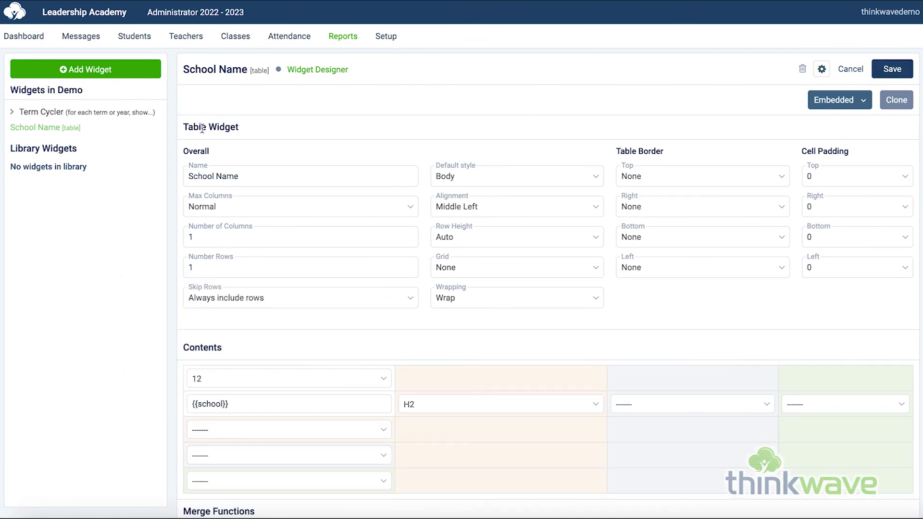
Add the School Name table to the Term Cycler's widgets, place it above Term Grades Header, and save.
{"action": "left_click", "coordinate": [57, 114]}
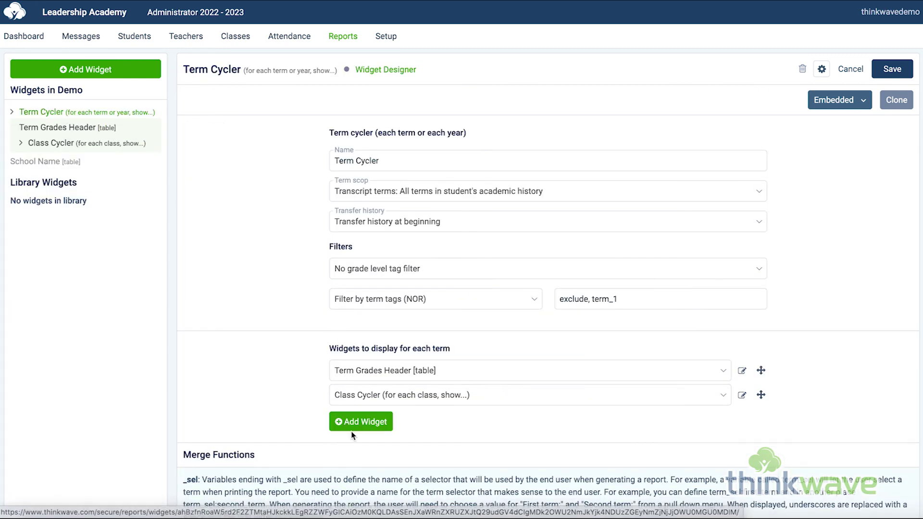
{"action": "left_click", "coordinate": [359, 424]}
{"action": "left_click", "coordinate": [374, 423]}
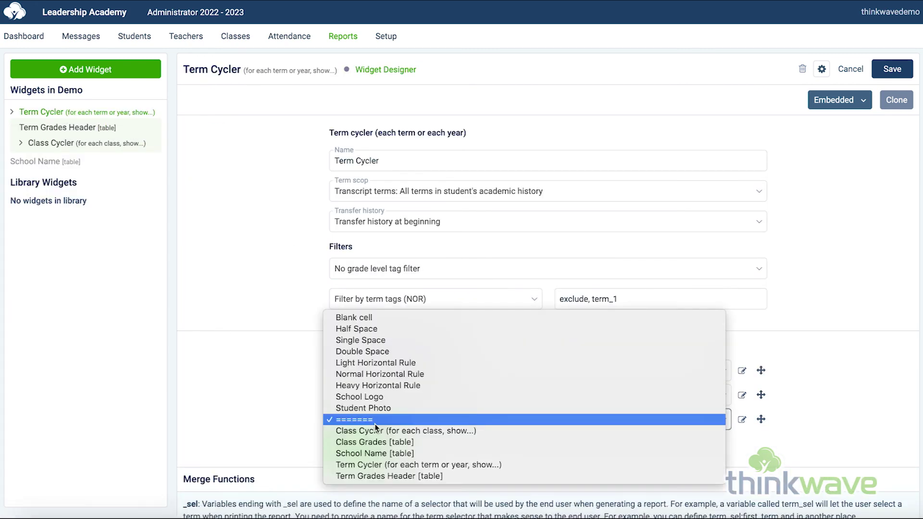
{"action": "left_click", "coordinate": [375, 453]}
{"action": "left_click_drag", "start_coordinate": [763, 419], "coordinate": [762, 350]}
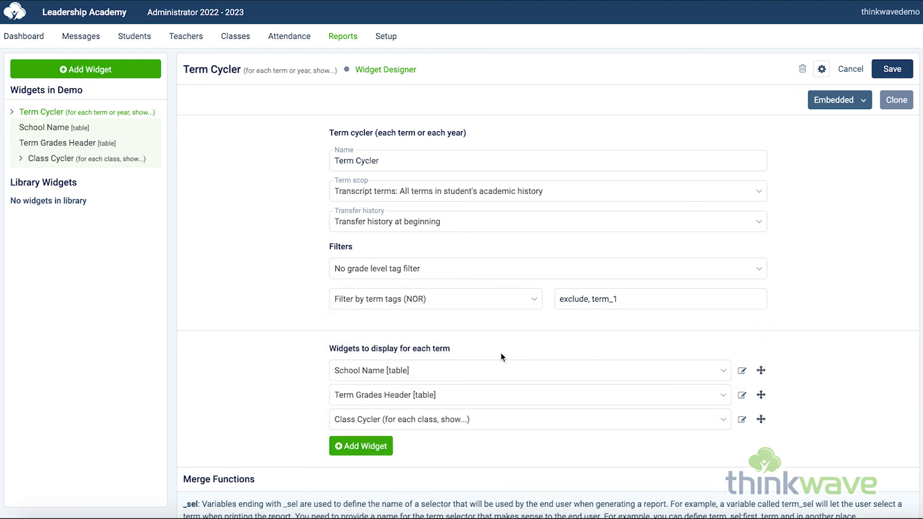
Set the Term Cycler to "No term tag filter" and generate the Demo report to review its school name headings and terms.
{"action": "left_click", "coordinate": [462, 301]}
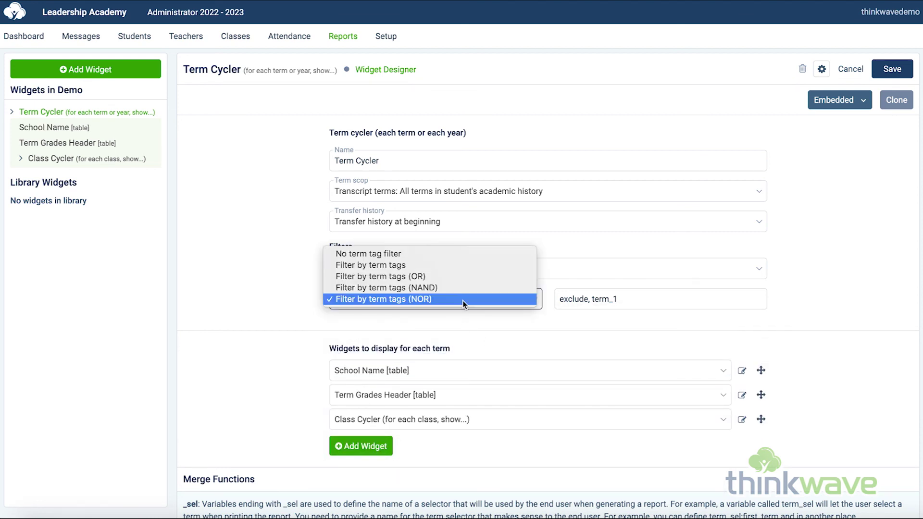
{"action": "left_click", "coordinate": [455, 251]}
{"action": "left_click", "coordinate": [892, 69]}
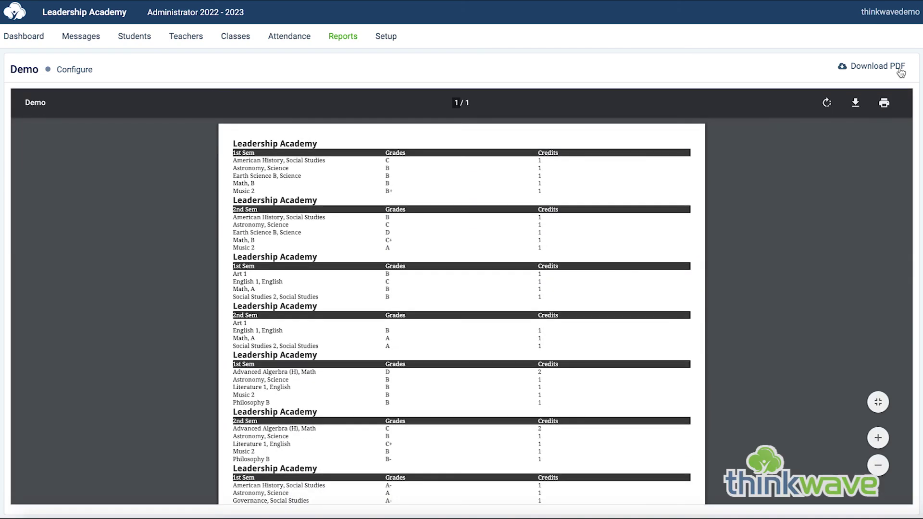
{"action": "scroll", "coordinate": [346, 391], "scroll_direction": "down", "scroll_amount": 5}
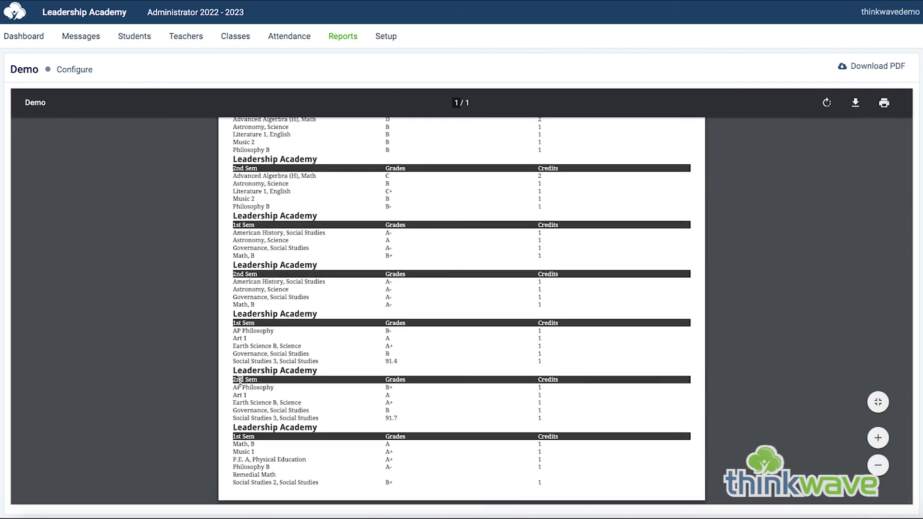
{"action": "scroll", "coordinate": [399, 370], "scroll_direction": "up", "scroll_amount": 5}
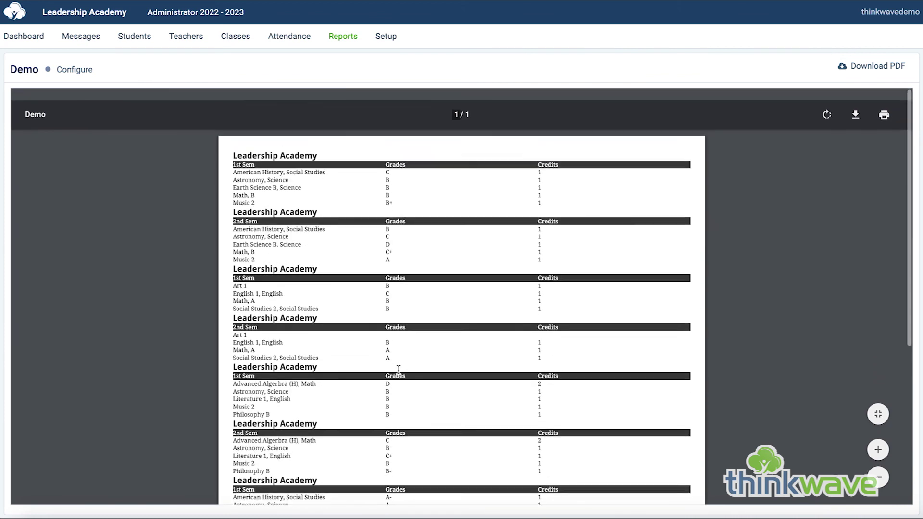